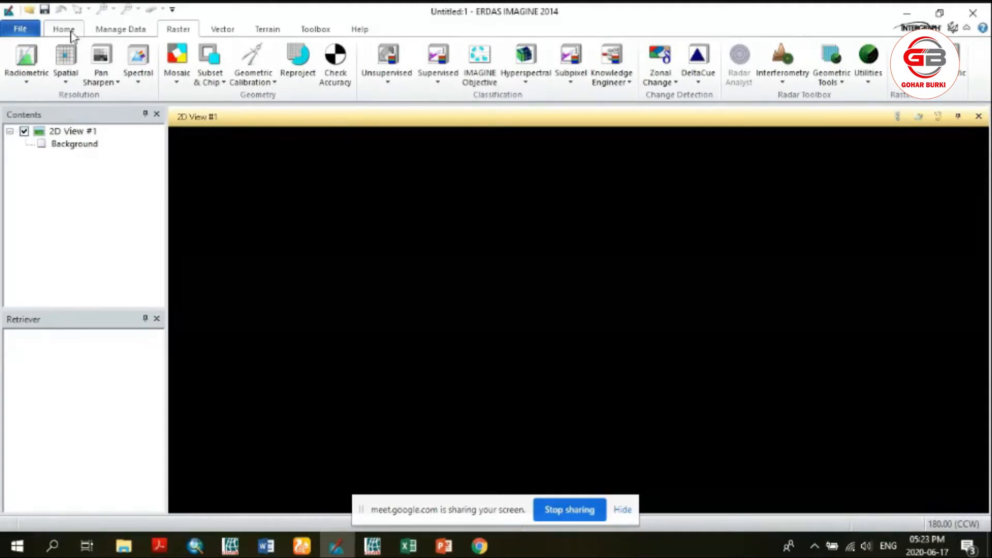
- Load the recently used raster landsat8_stacked2.img into the 2D view and fit it to the frame
click(64, 29)
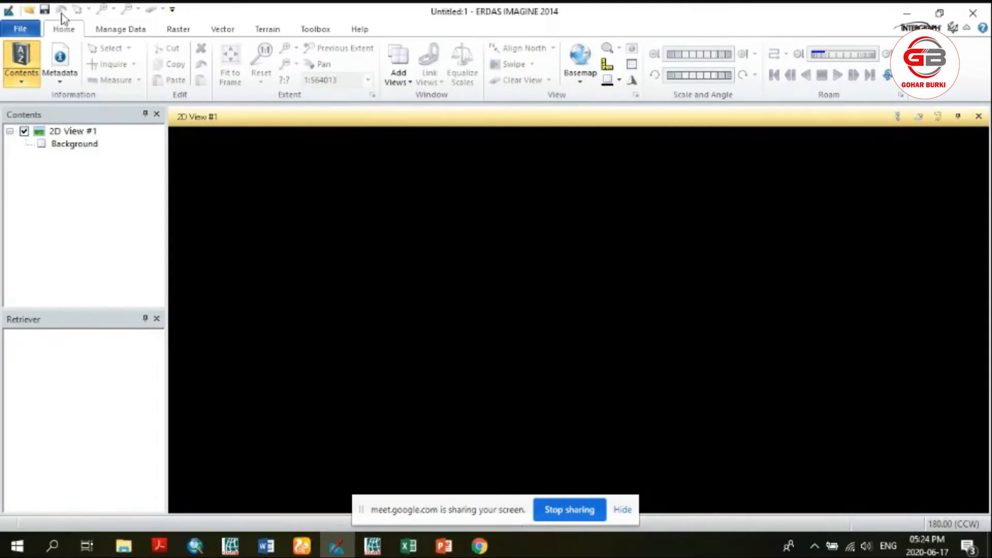
click(29, 14)
click(633, 278)
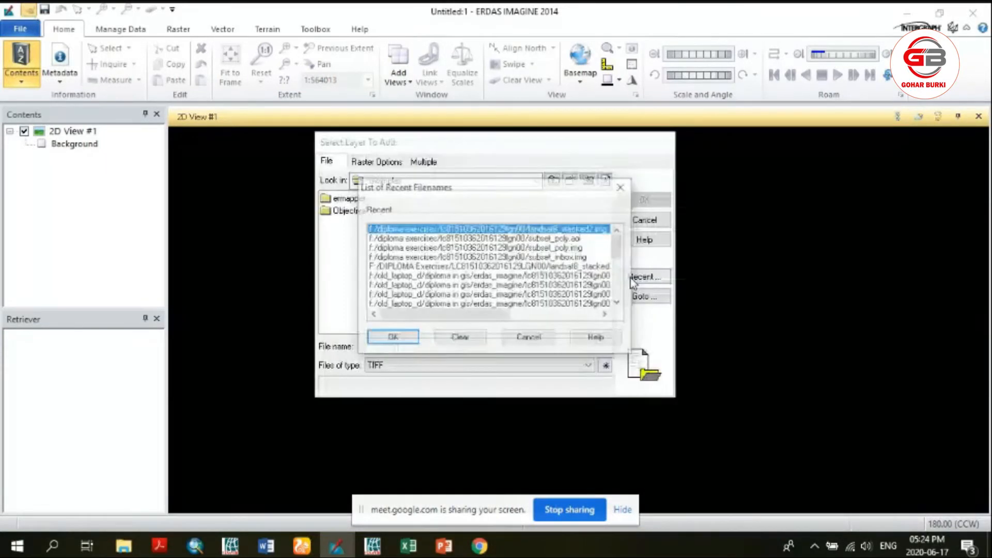
click(620, 303)
click(620, 303)
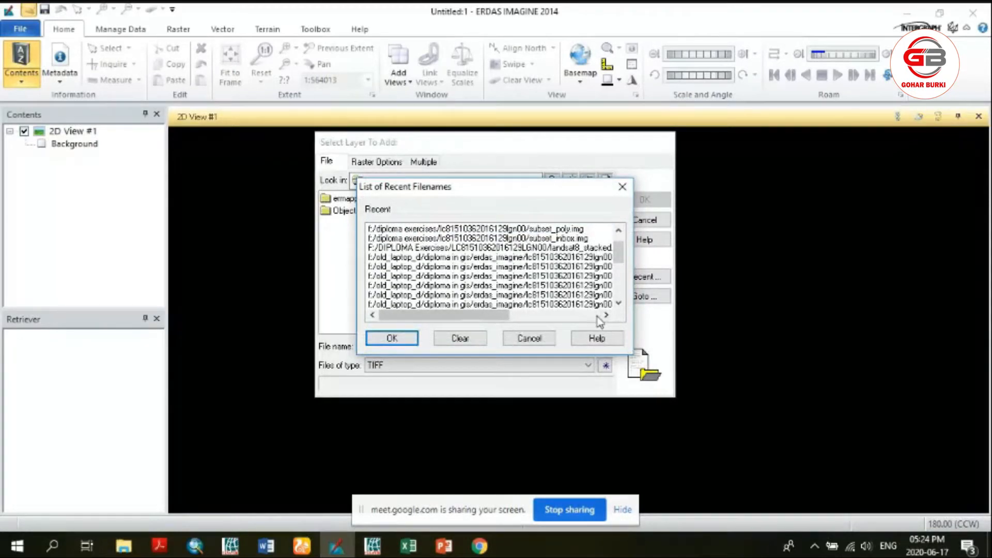
click(605, 315)
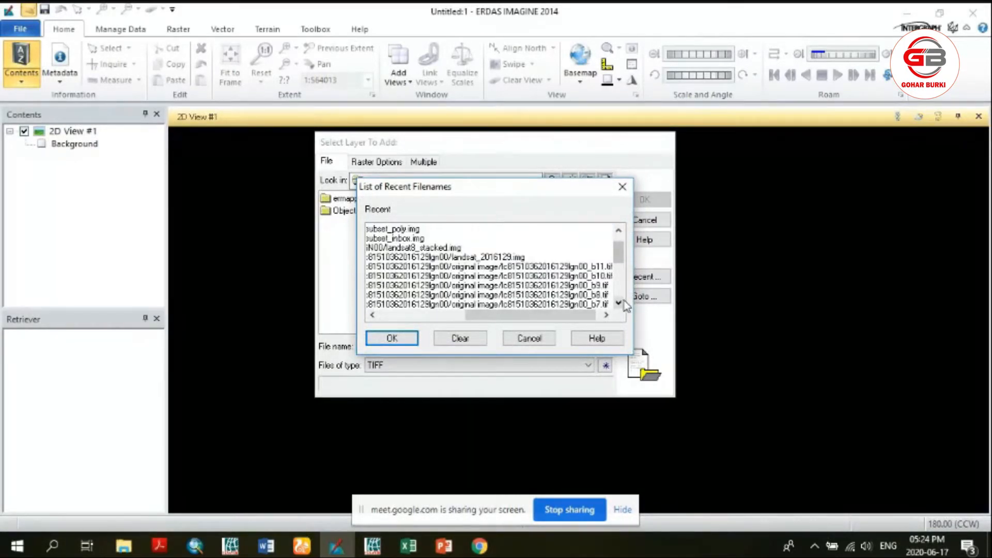
click(444, 248)
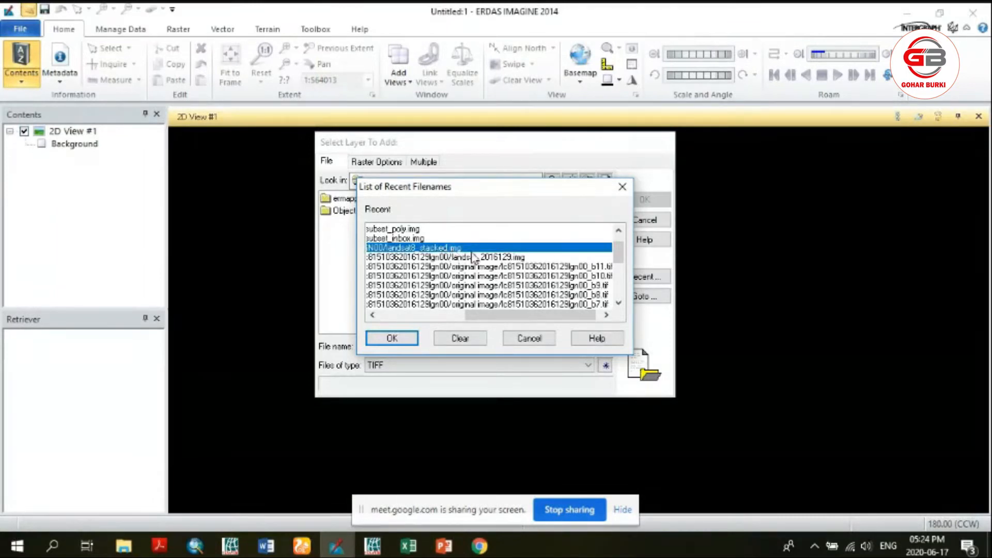
click(618, 304)
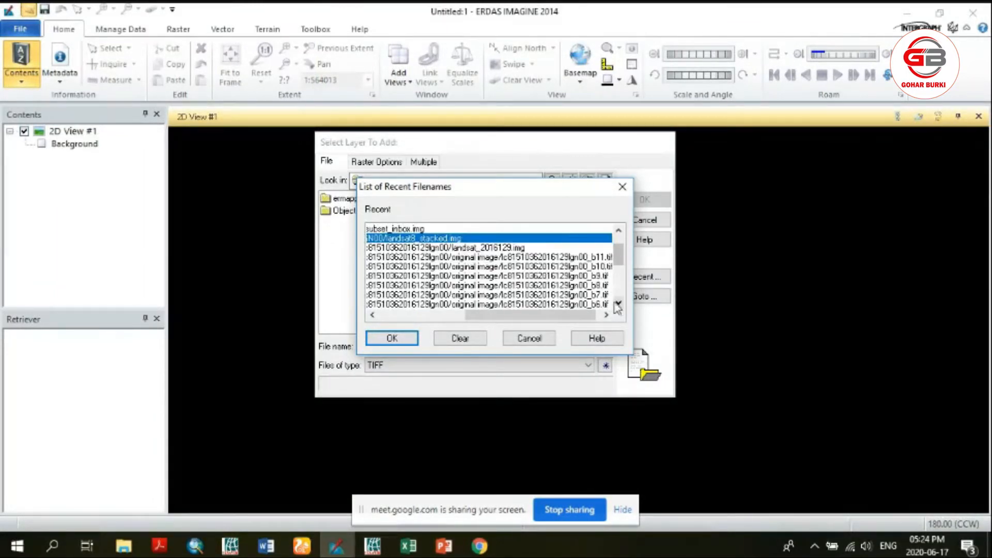
click(618, 304)
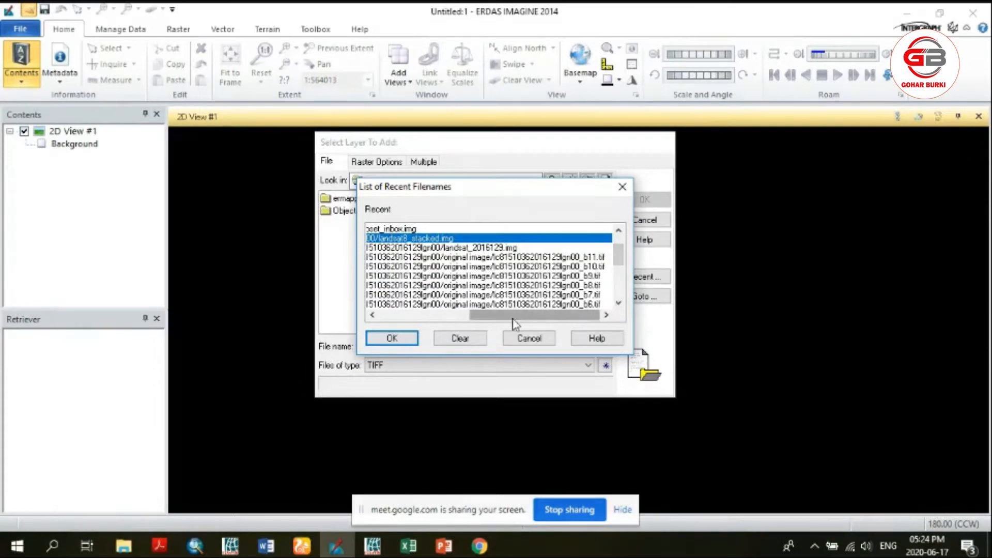
drag(513, 315, 421, 320)
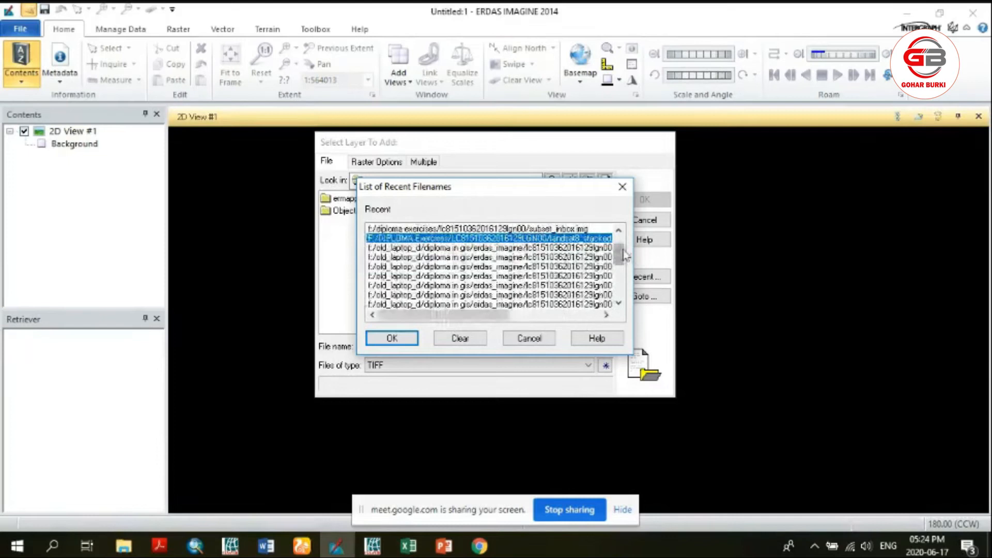
scroll(615, 253, up, 1)
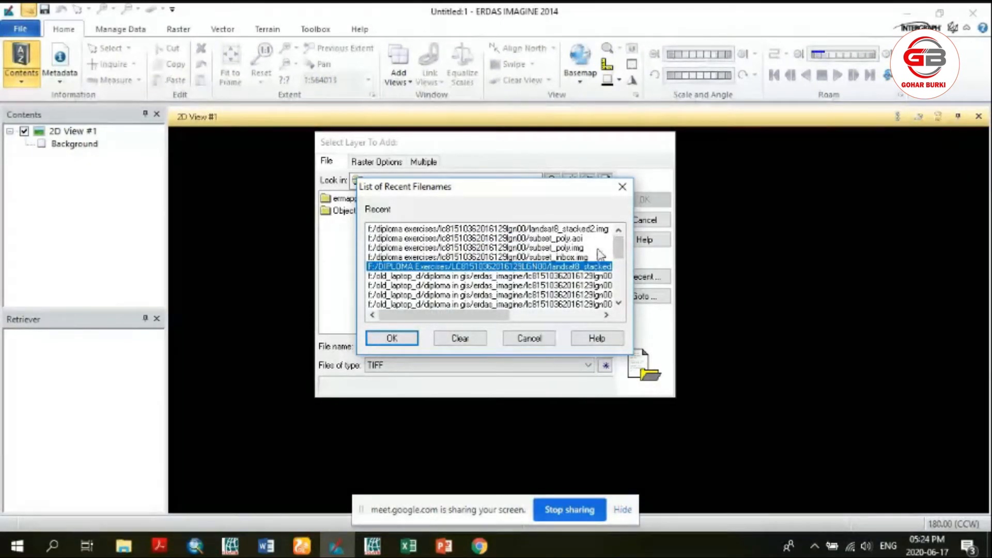
click(589, 229)
click(391, 338)
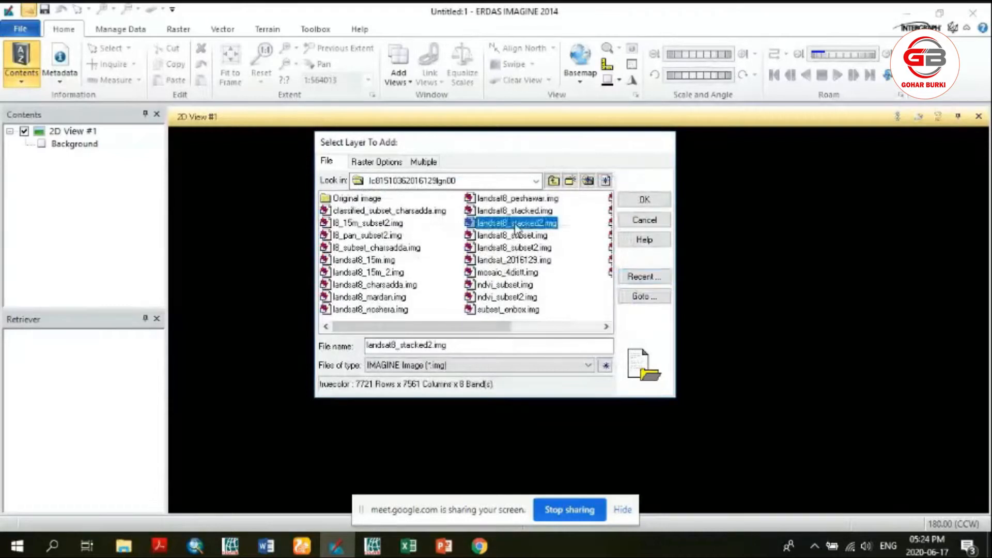
click(643, 199)
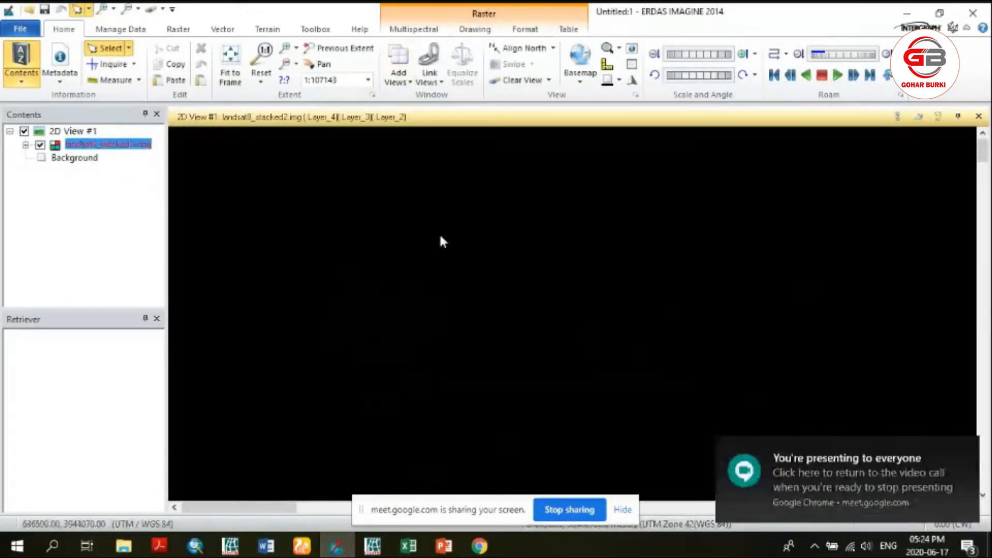
right_click(454, 237)
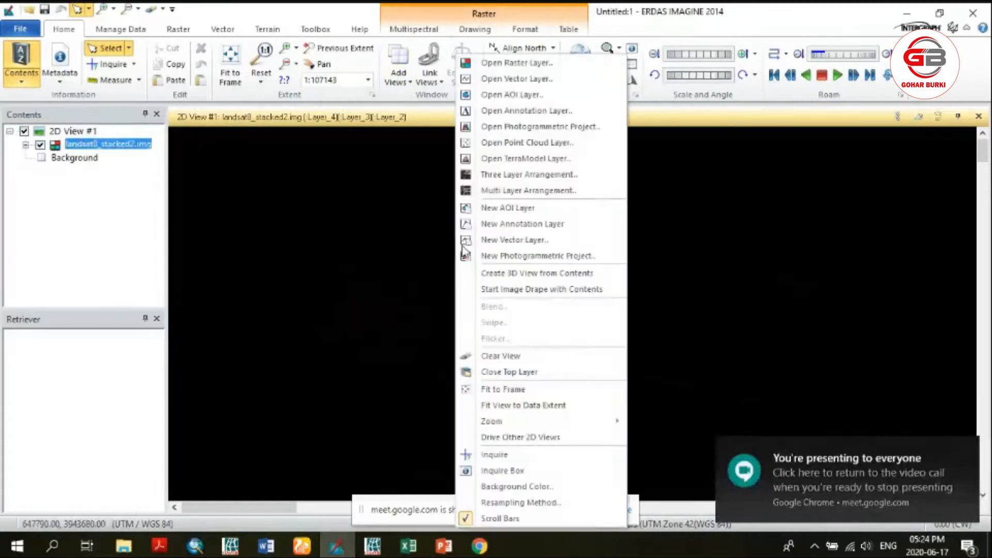
click(514, 389)
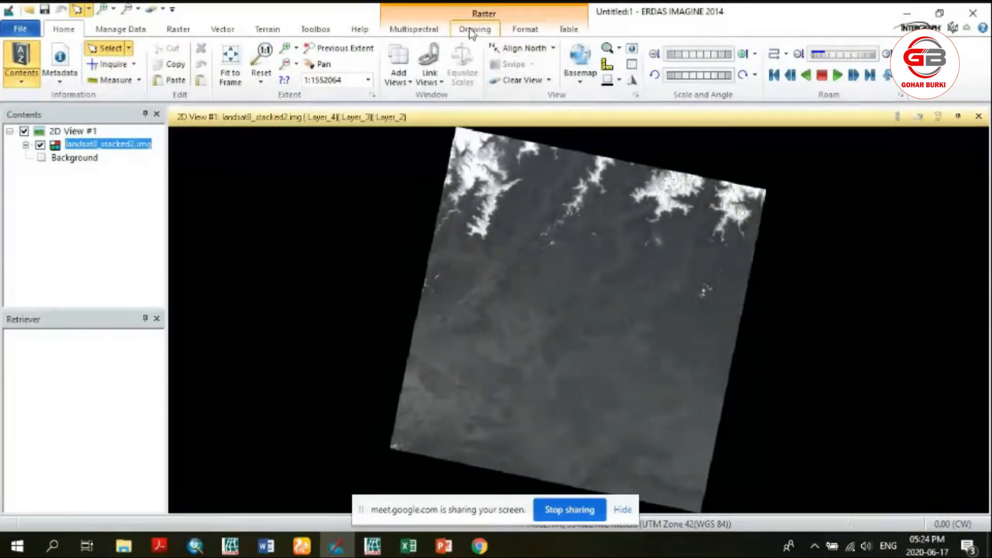
- Set the image's band combination to Layer_5 for red, Layer_4 for green and Layer_3 for blue
click(430, 29)
click(505, 49)
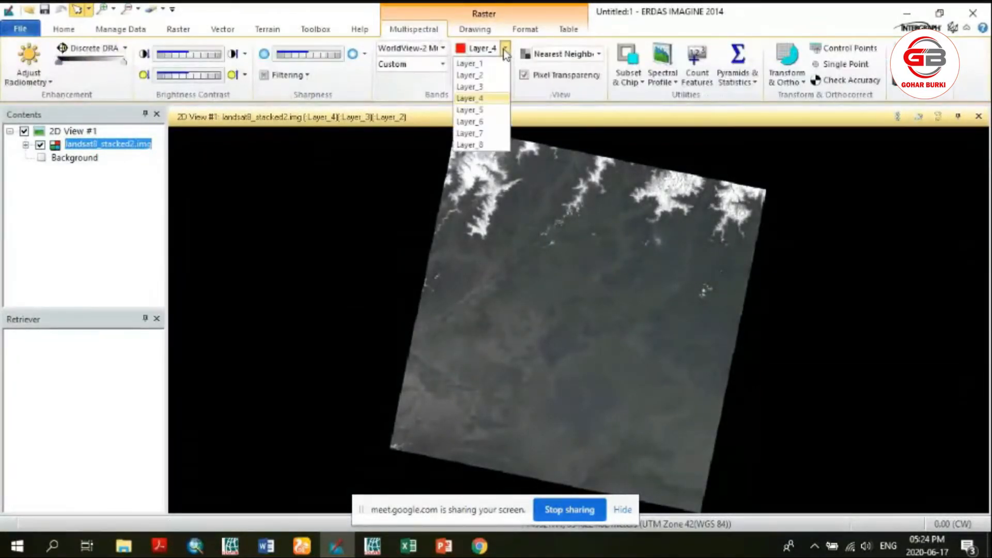
click(483, 111)
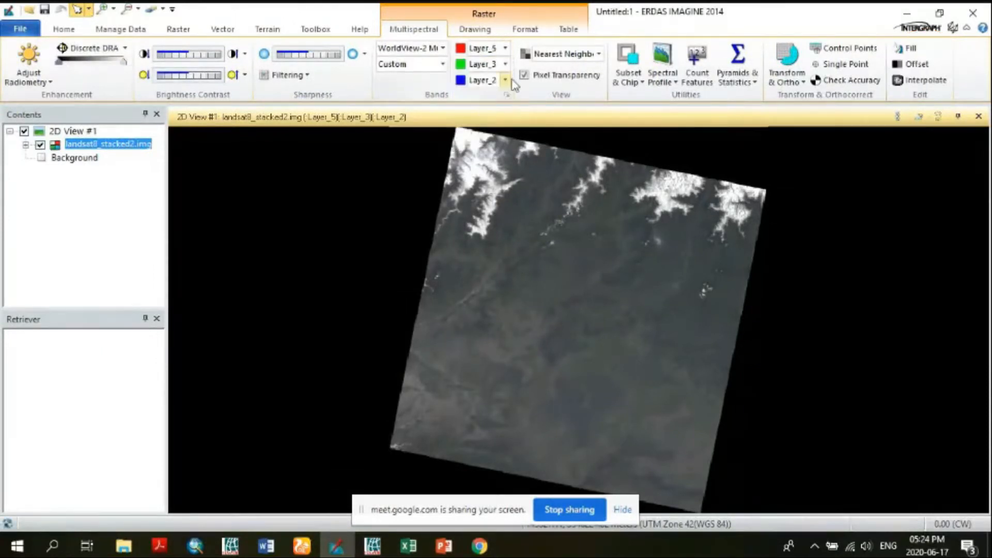
click(507, 65)
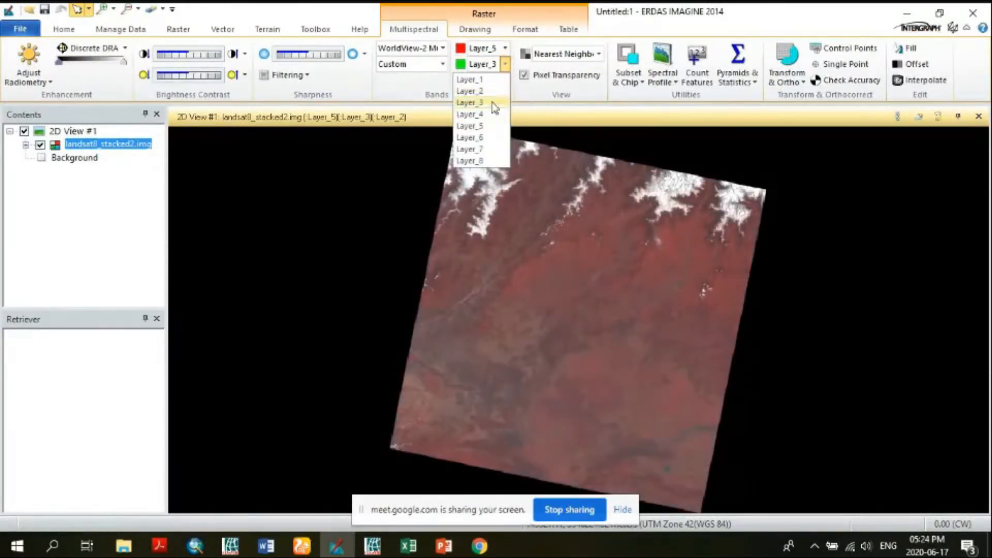
click(491, 114)
click(505, 81)
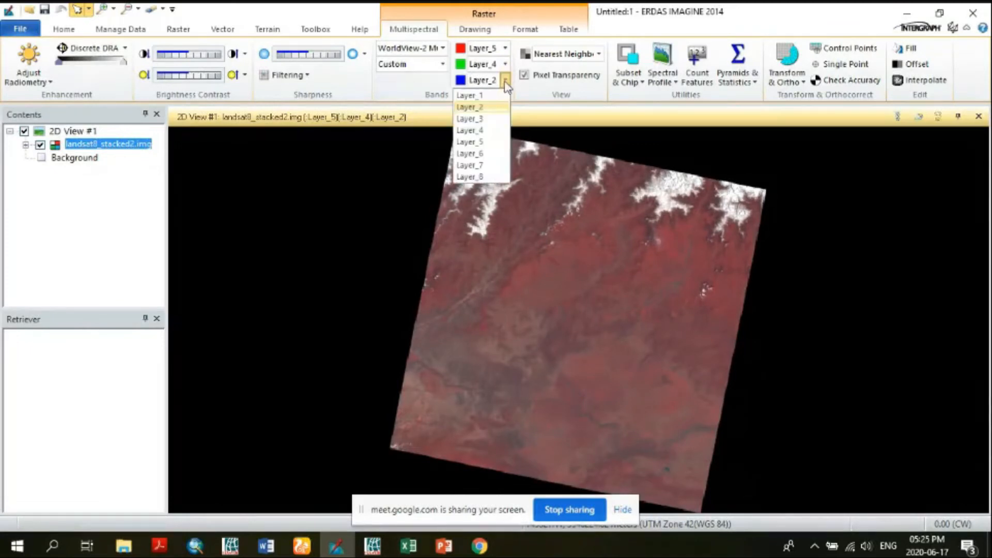
click(485, 119)
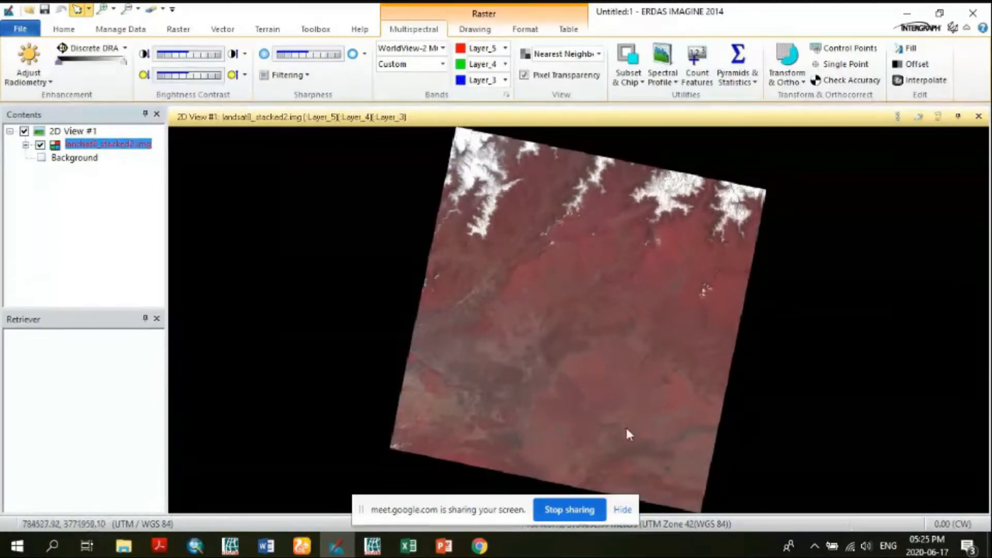
drag(477, 512, 630, 547)
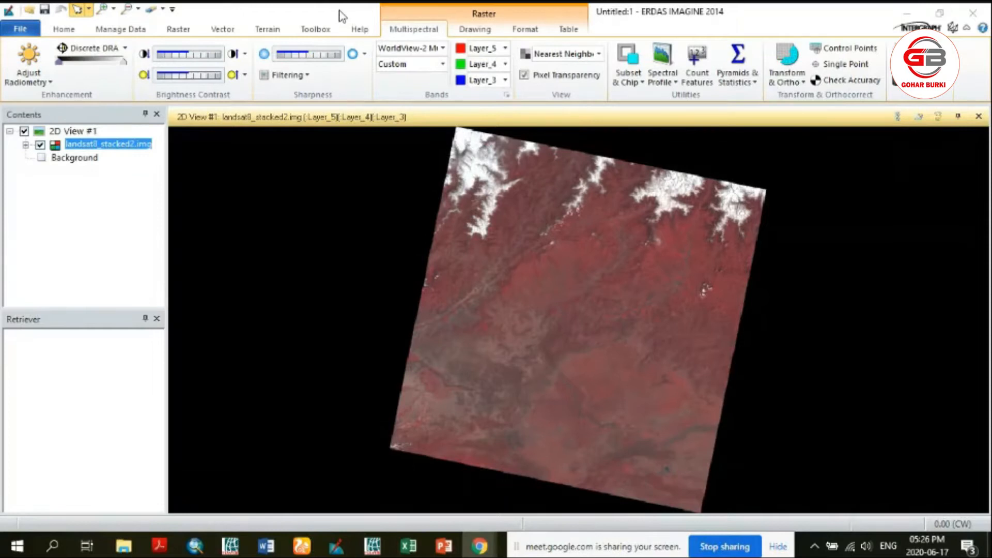
- Show an inquire box on the Landsat image and dismiss it
click(65, 31)
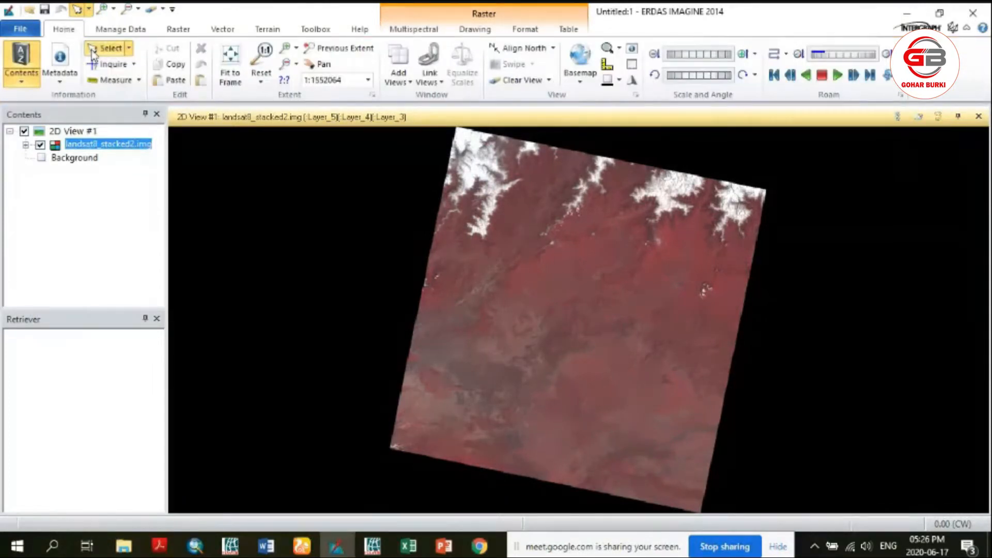
click(133, 64)
click(112, 81)
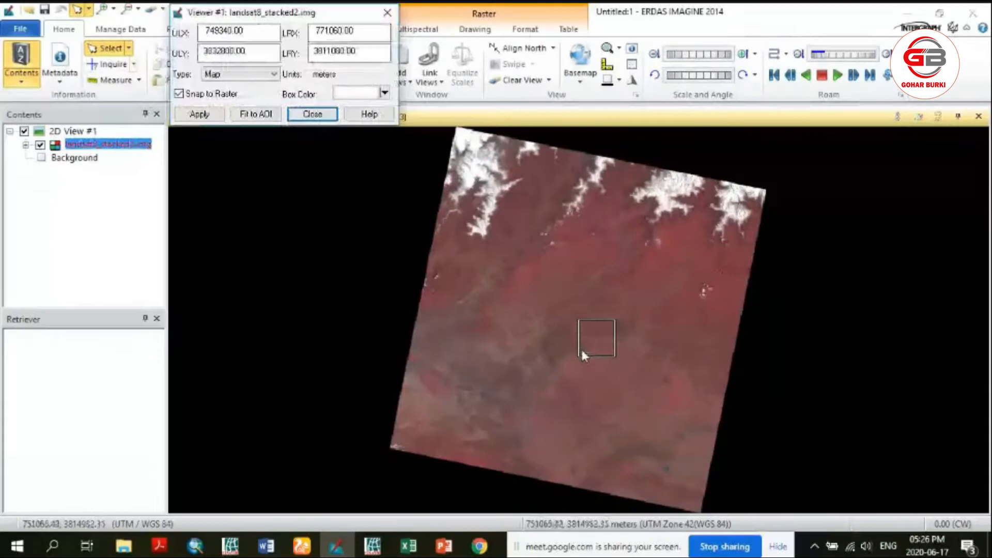
click(386, 16)
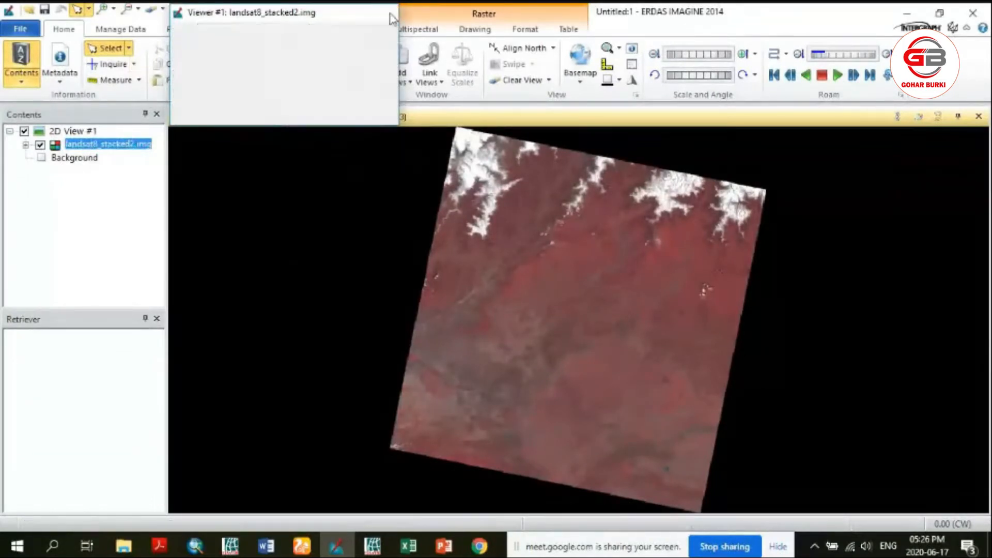
- Draw an elliptical AOI near the middle of the image, delete it, and remove its AOI layer without saving
click(471, 32)
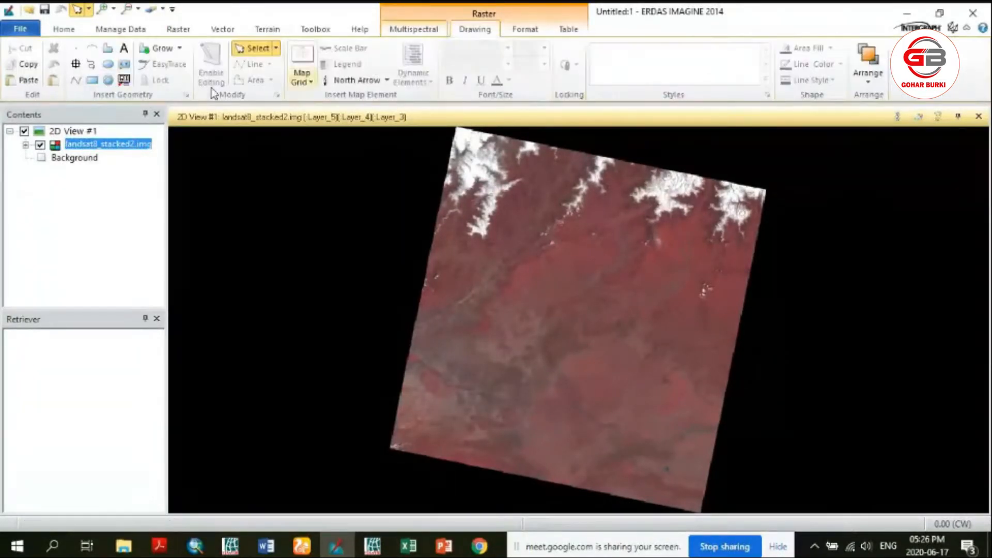
click(107, 70)
drag(577, 287, 630, 329)
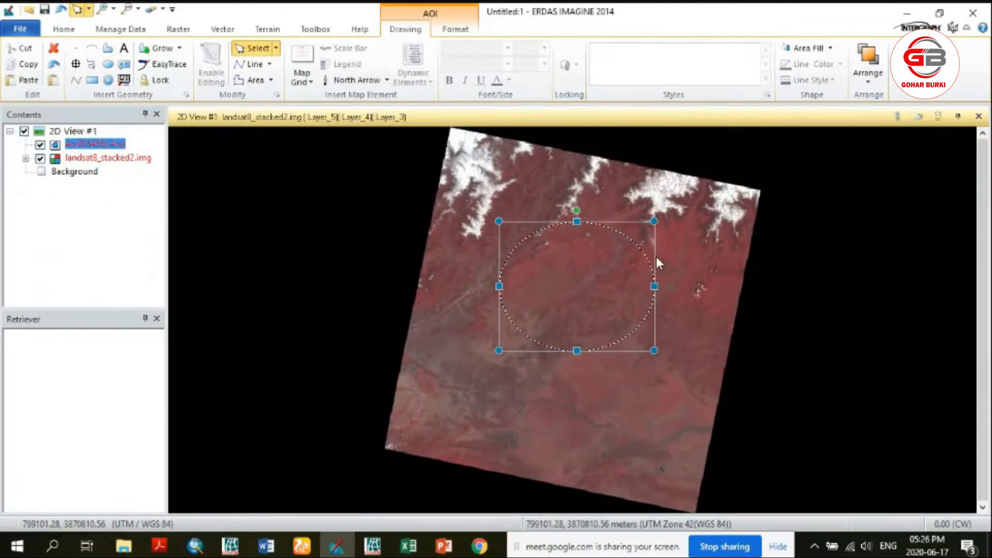
key(Delete)
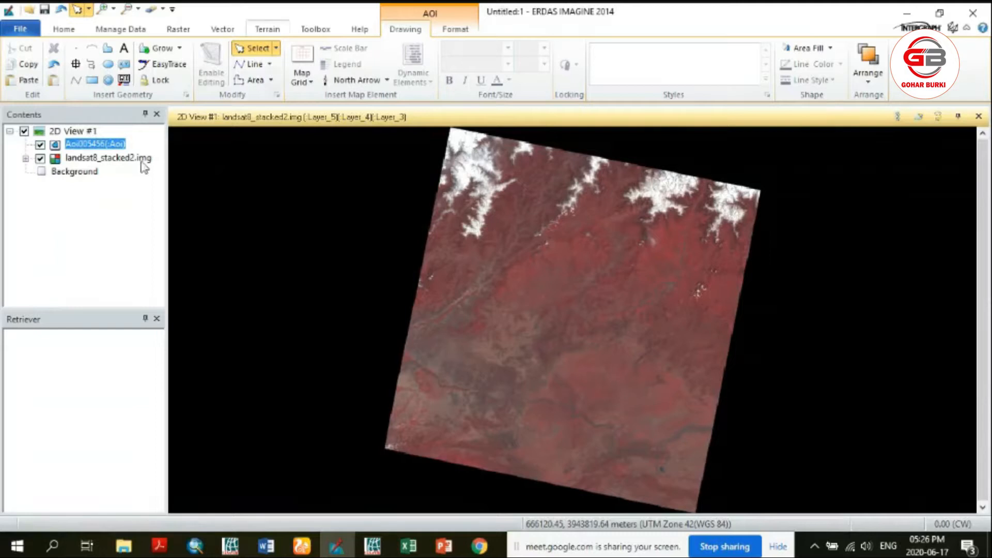
right_click(114, 147)
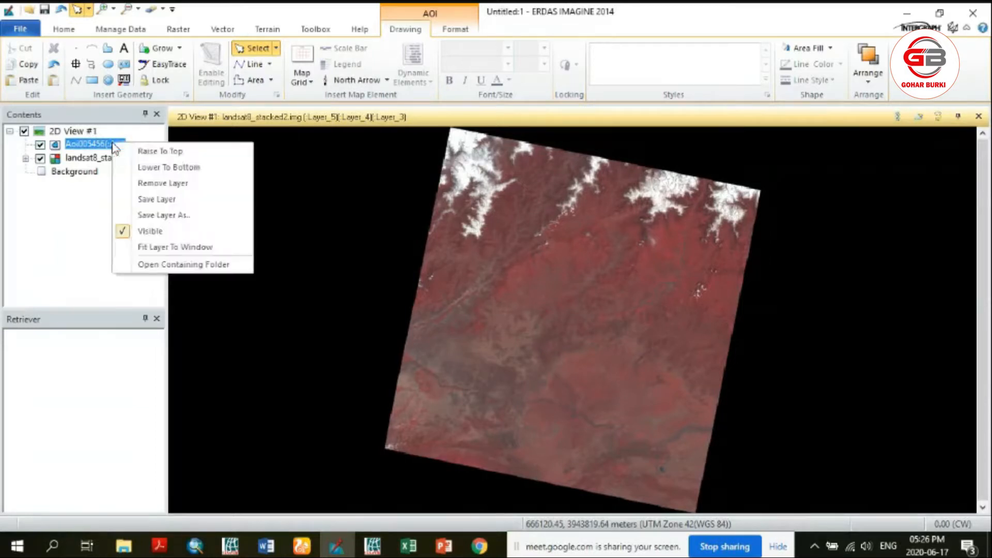
click(148, 182)
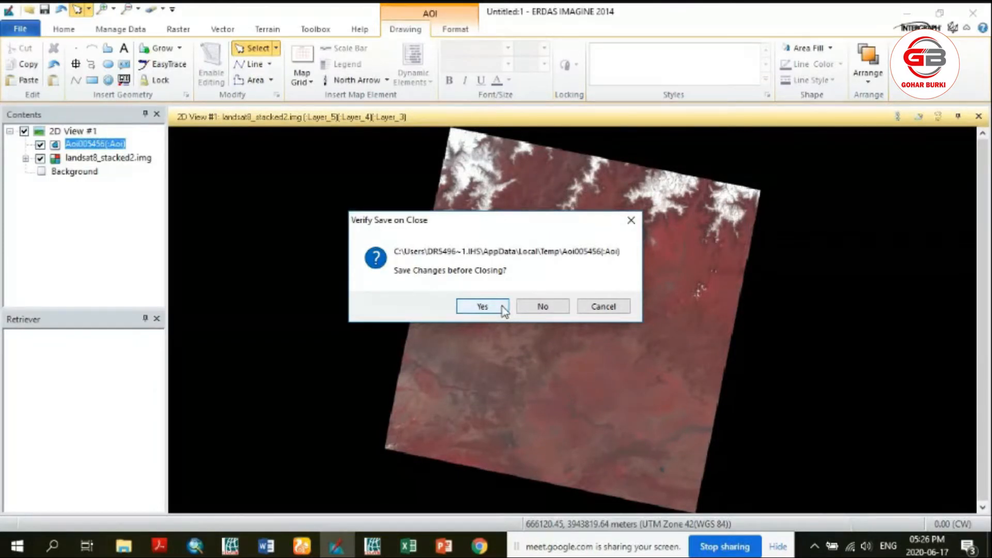
click(532, 306)
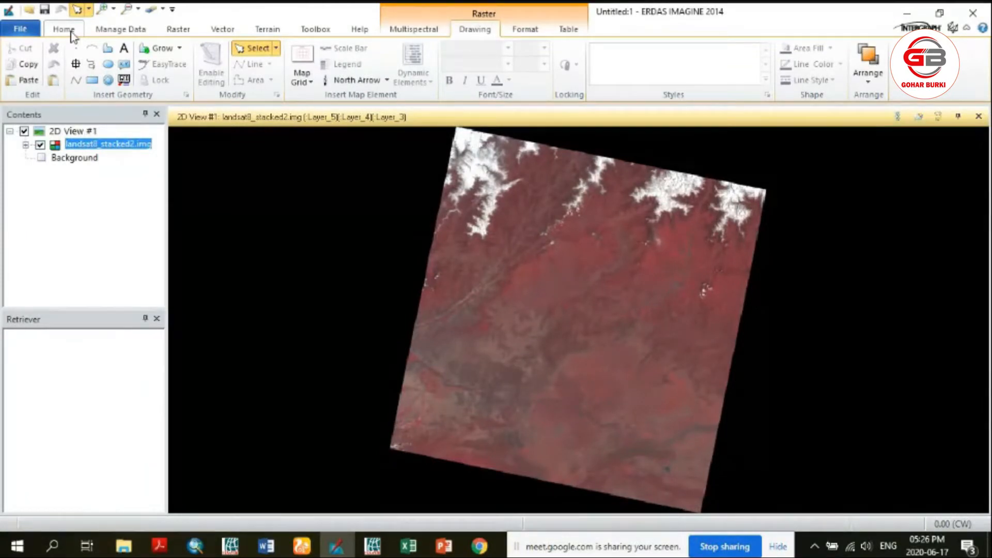
- Start adding a vector layer of shapefile type and browse to the OBIA Peshawar Valley folder on drive F:
click(21, 30)
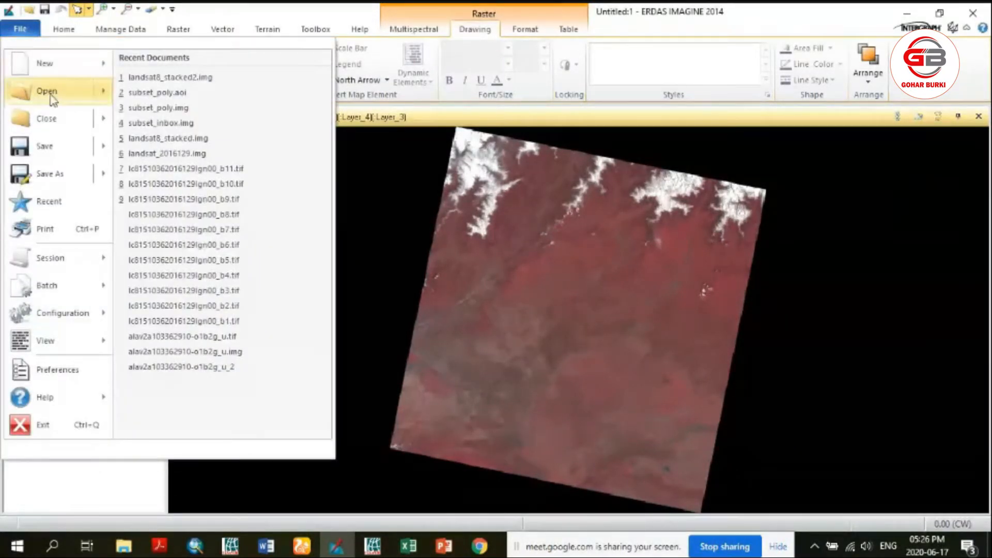
mouse_move(48, 95)
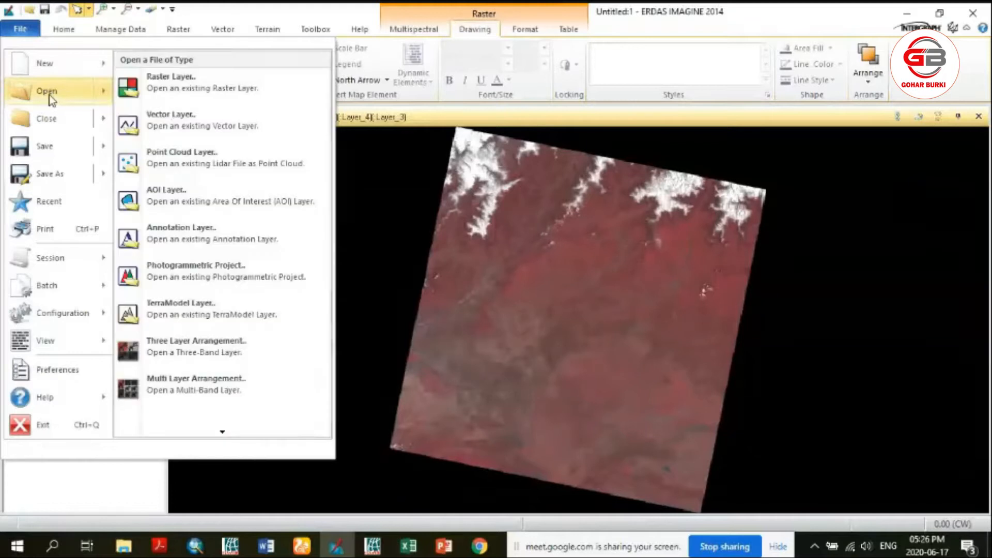
click(171, 128)
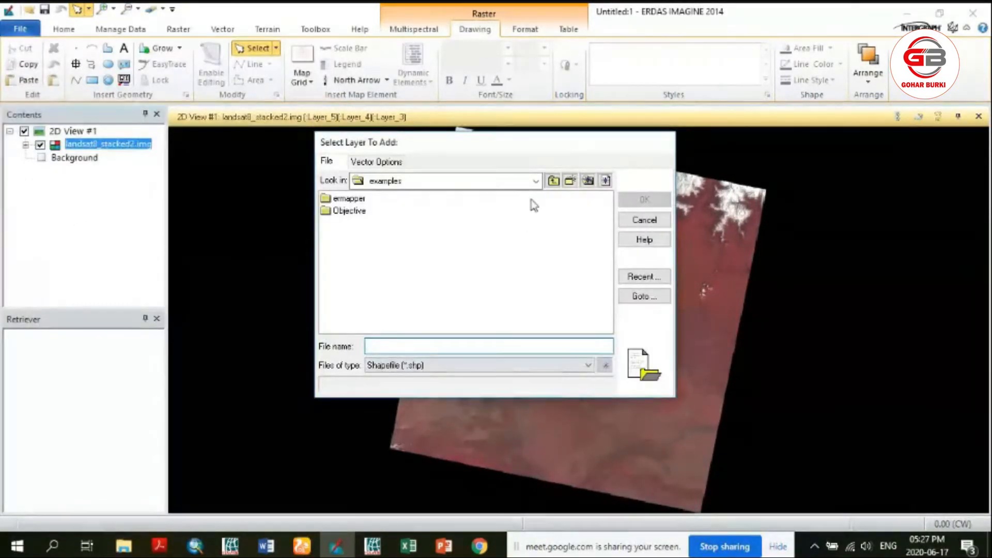
click(536, 182)
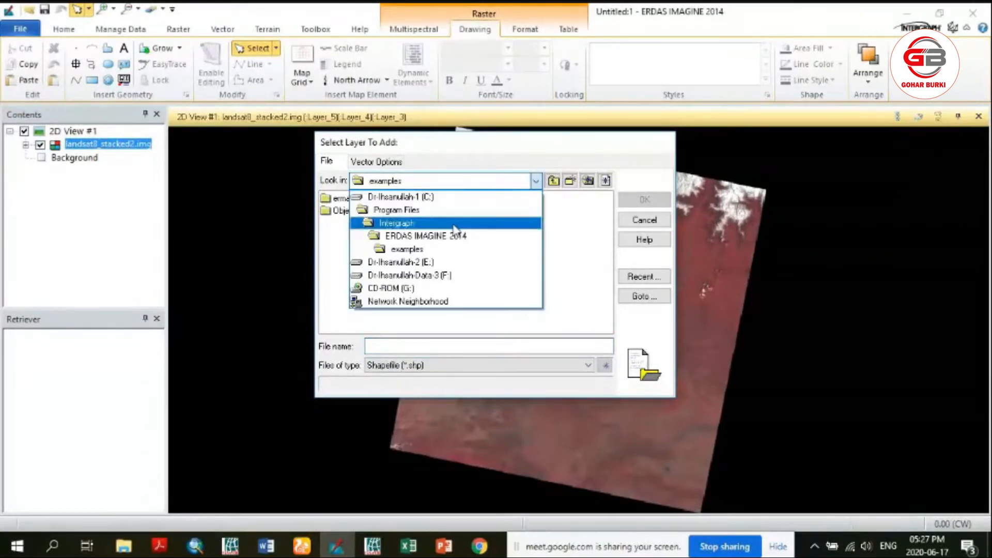
click(412, 277)
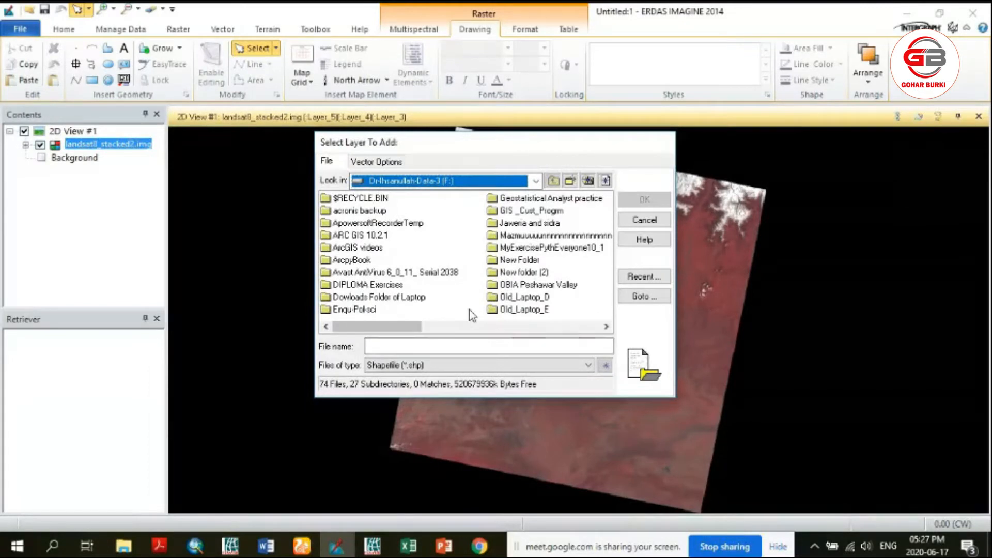
double_click(538, 285)
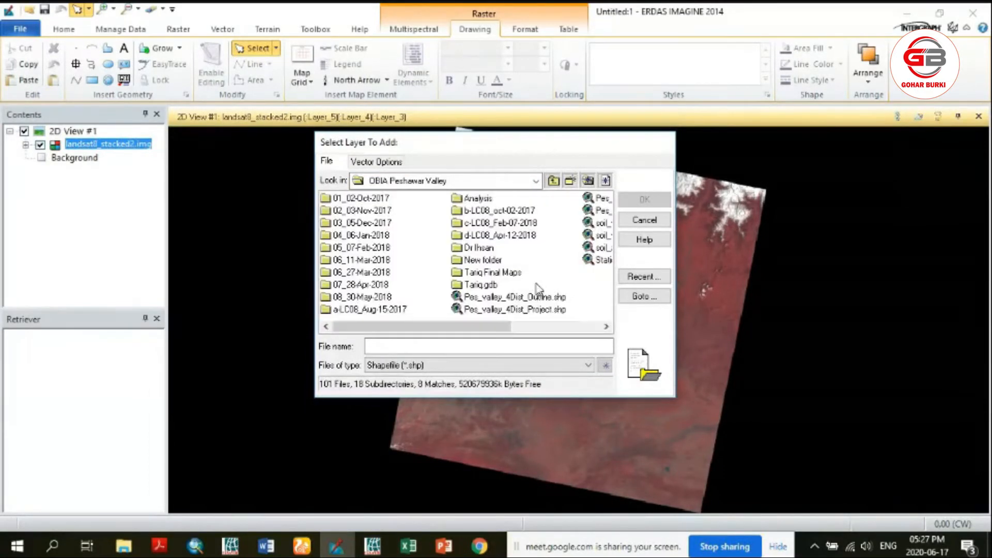
- Load the shapefile Pes_valley_Districts_Project.shp over the Landsat image
click(607, 327)
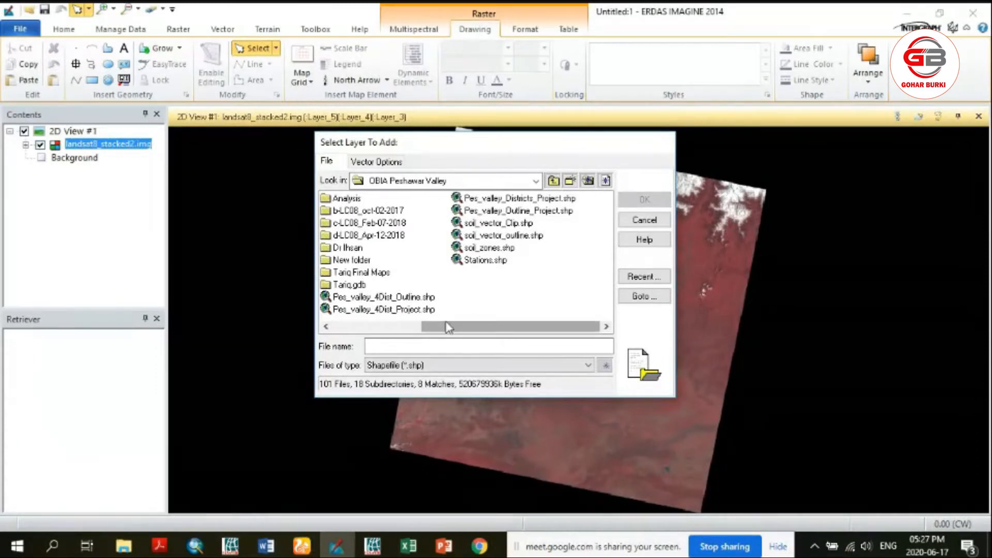
click(358, 327)
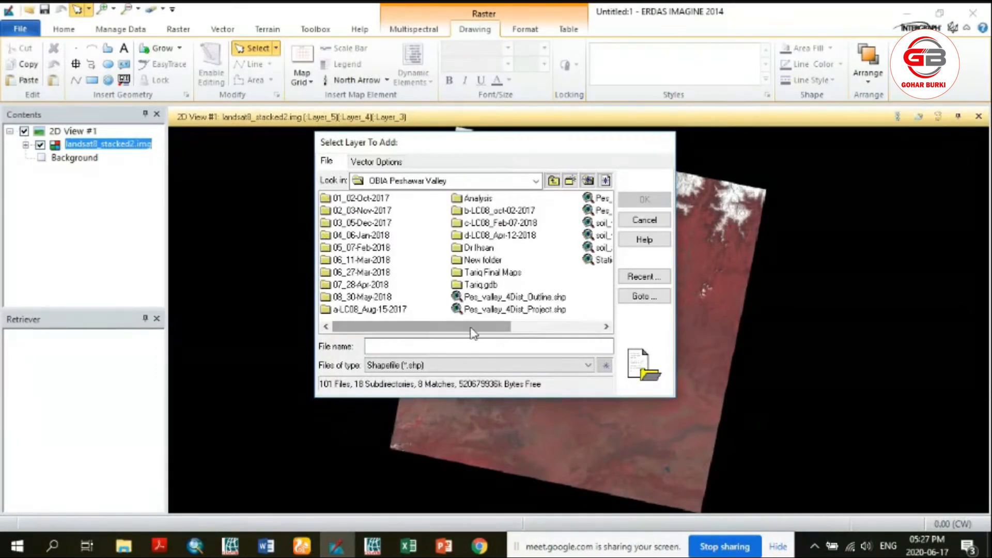
click(606, 327)
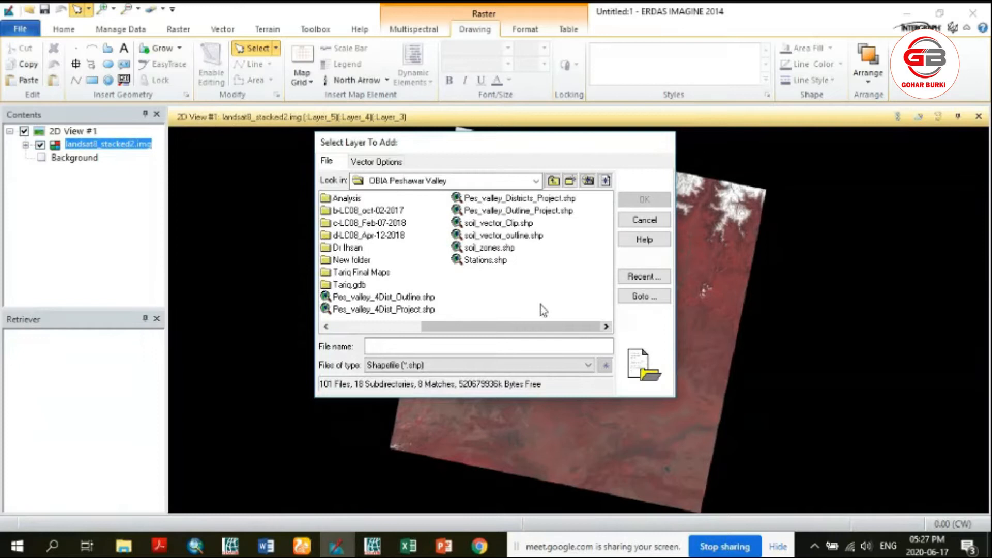
click(508, 203)
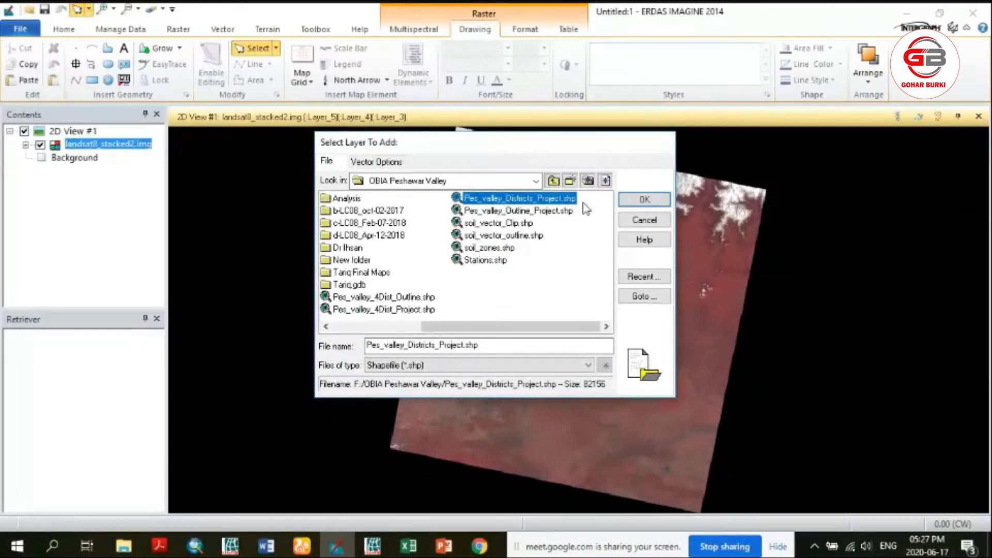
click(633, 200)
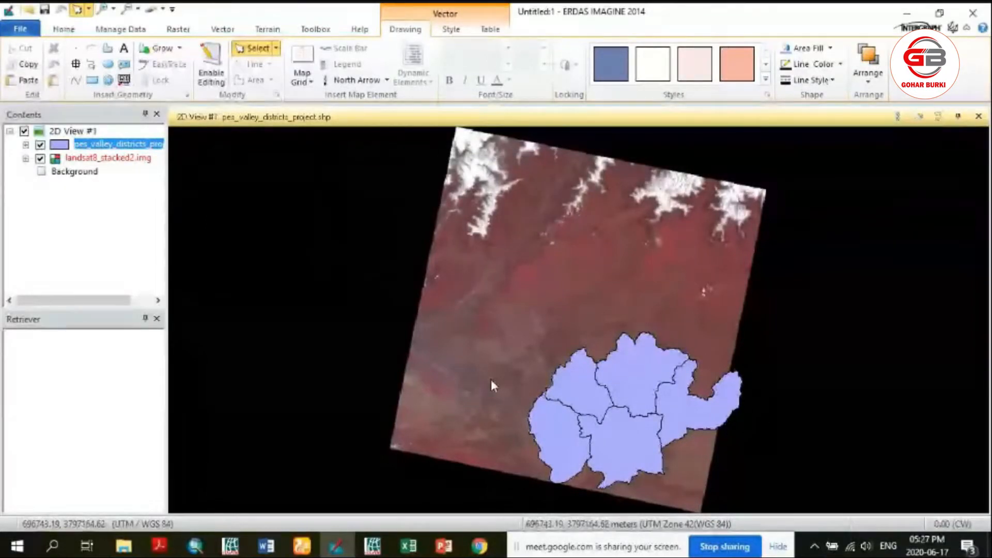
- Select the district polygons of the shapefile one after another to inspect them, and clear the selection
click(557, 448)
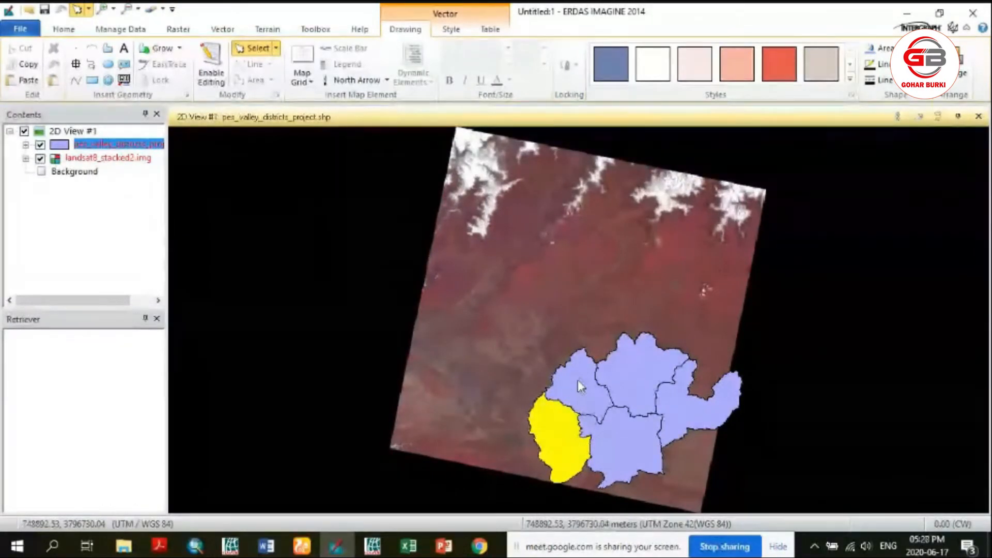
click(579, 399)
click(624, 436)
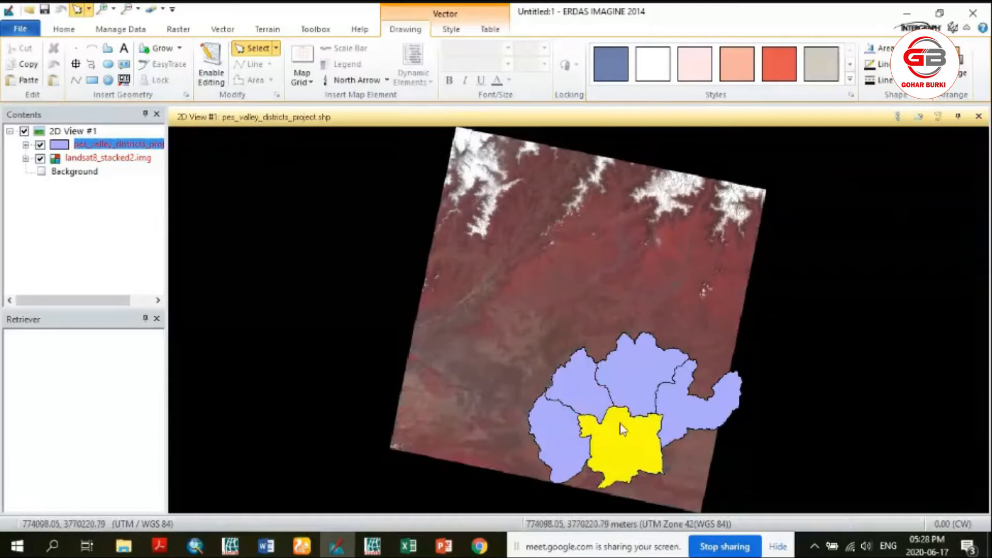
click(632, 388)
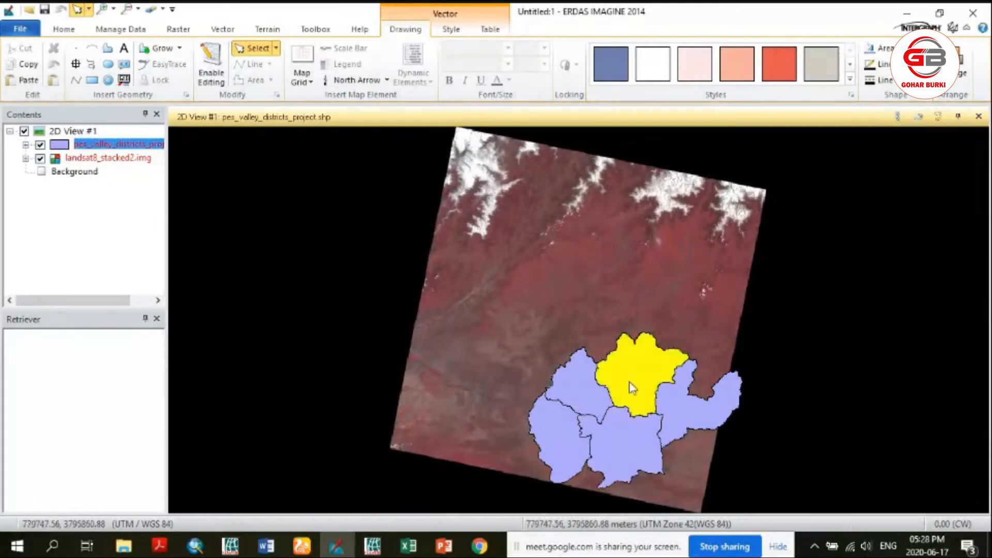
click(689, 407)
click(757, 378)
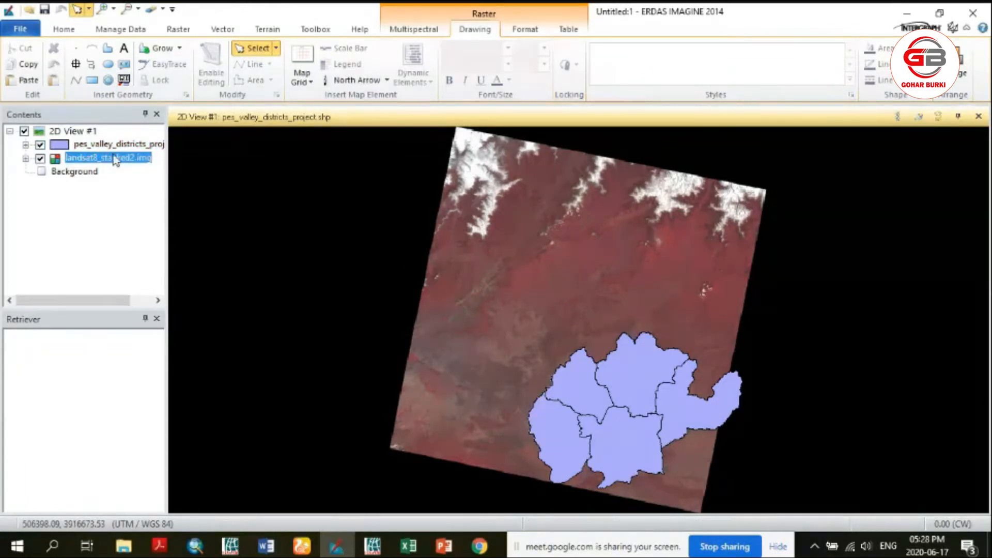
- Create an AOI from the northwestern district polygon of the districts shapefile and hide the shapefile layer
click(93, 149)
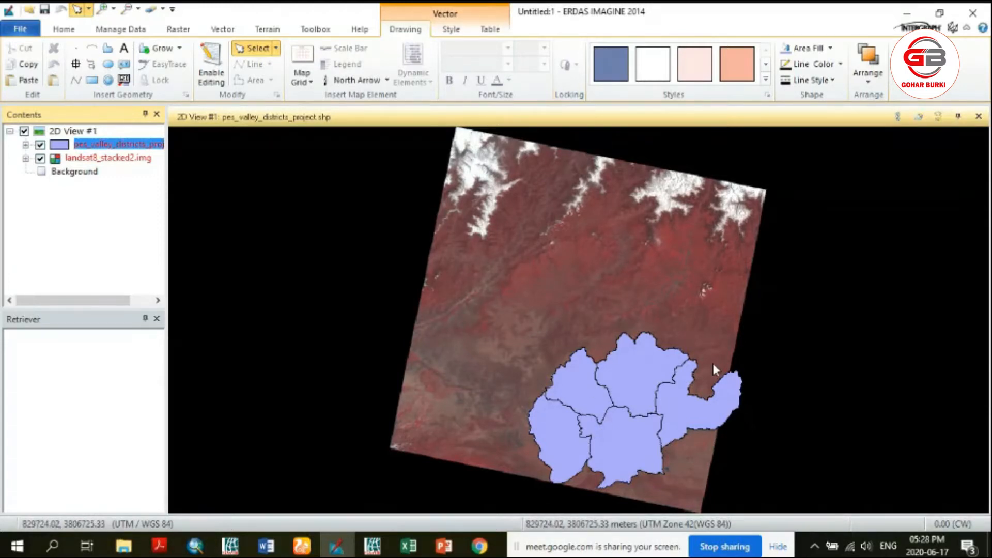
click(580, 394)
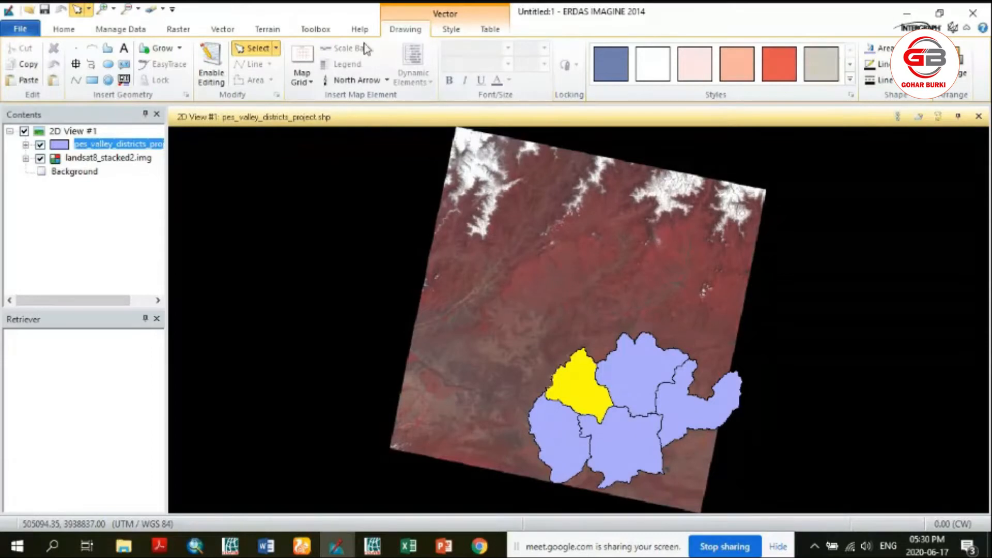
click(54, 83)
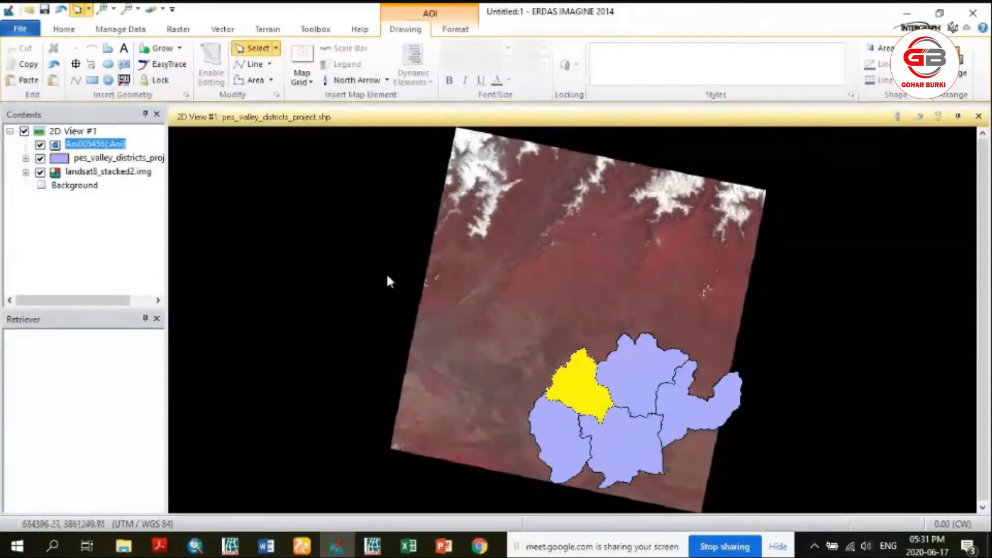
click(40, 158)
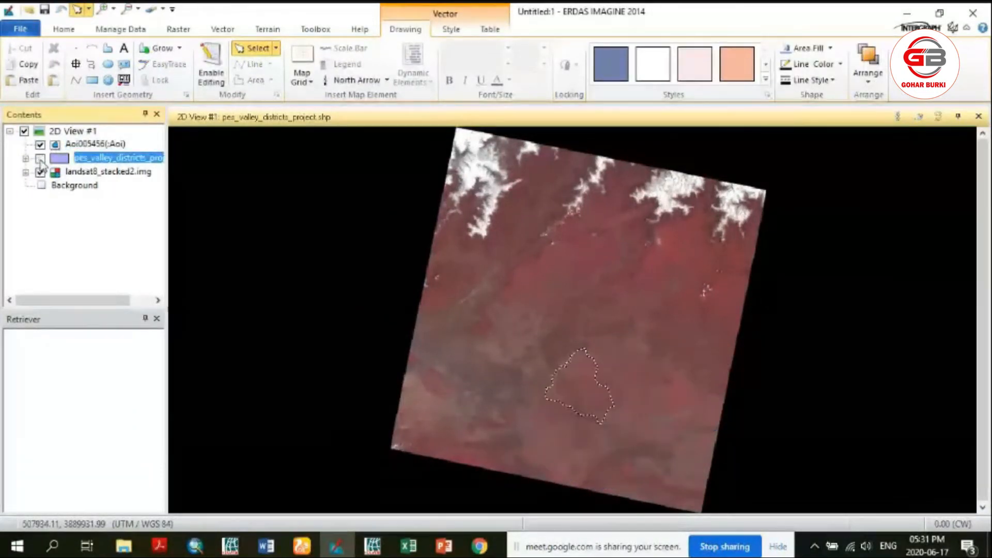
- Select the district AOI outline and start Create Subset Image with landsat8_stacked2.img as the input file
click(594, 372)
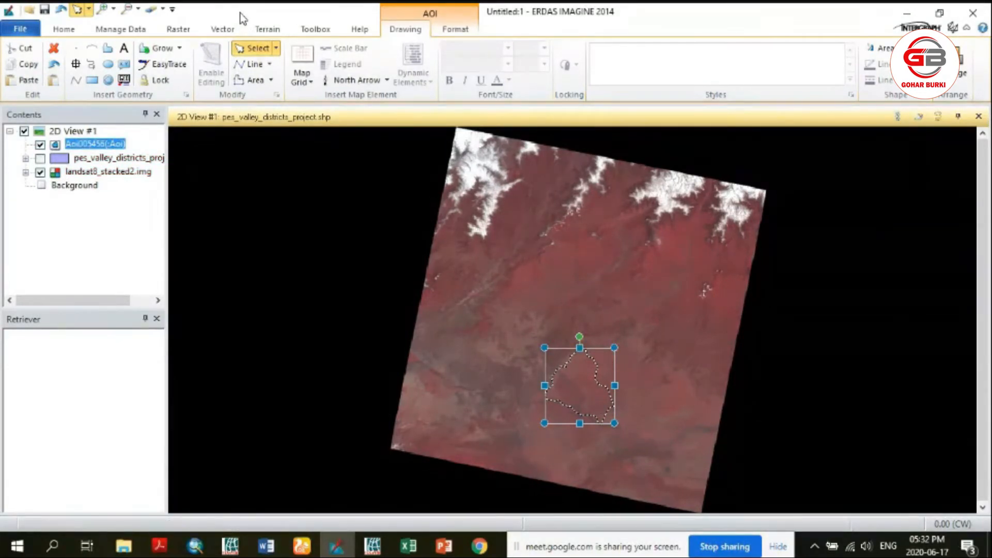
click(180, 32)
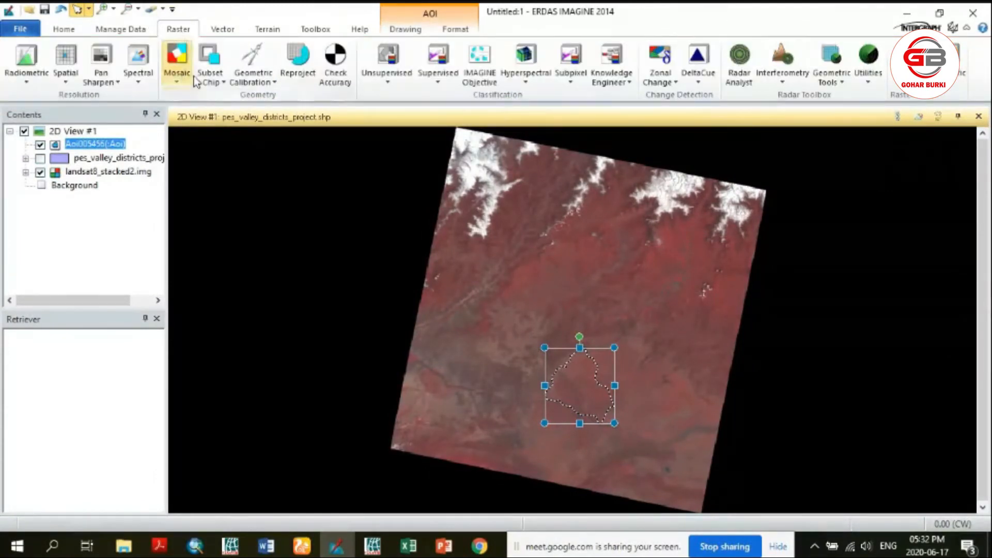
click(212, 83)
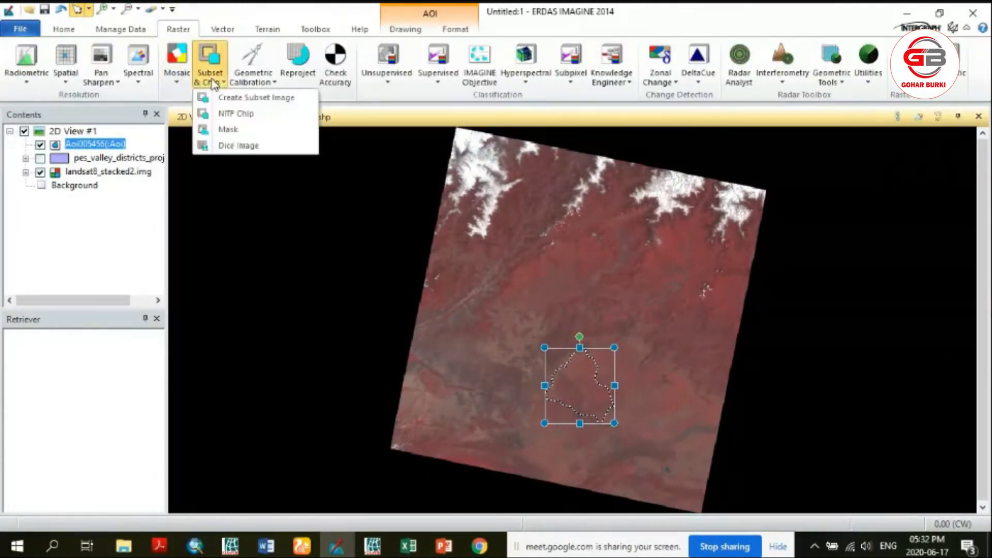
click(235, 99)
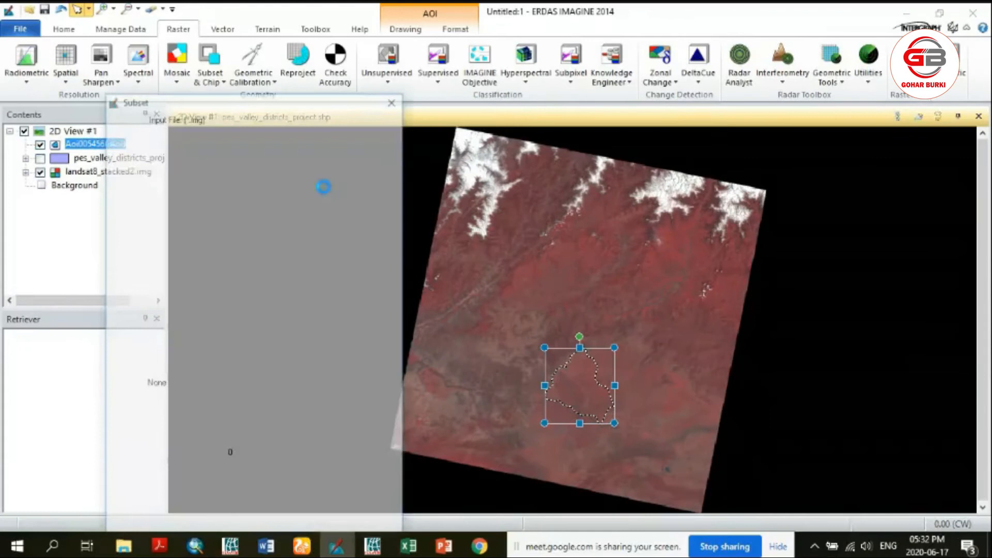
drag(269, 107, 317, 27)
click(253, 52)
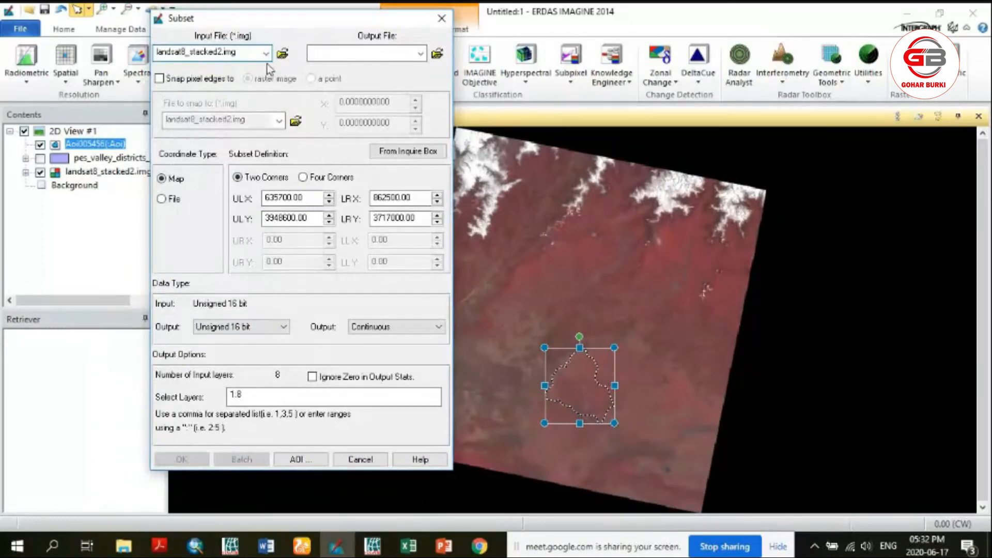
click(440, 55)
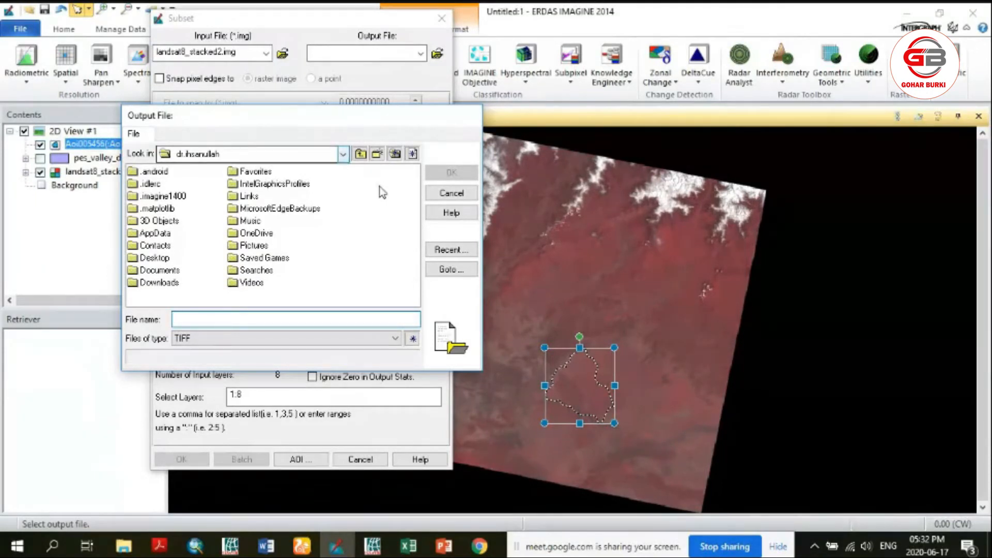
click(455, 253)
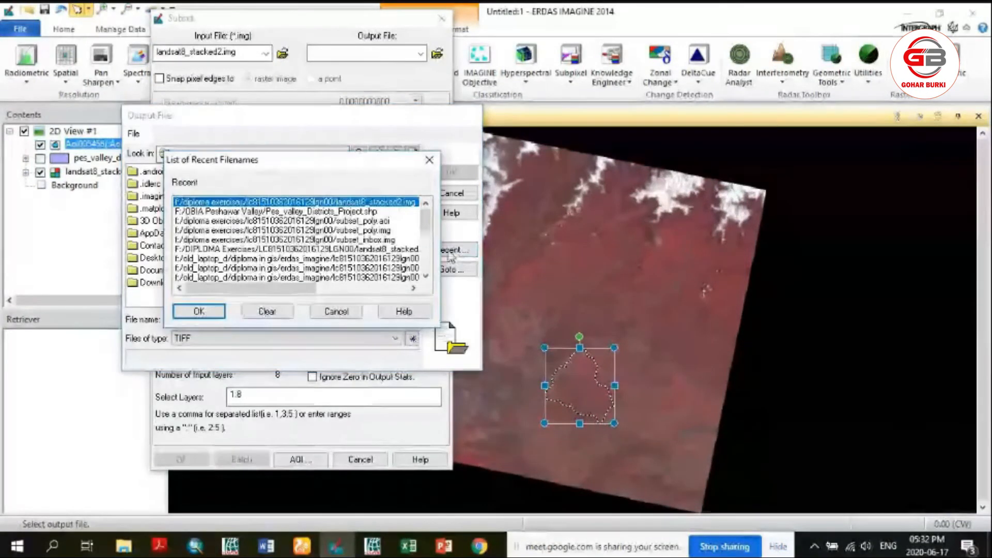
click(200, 311)
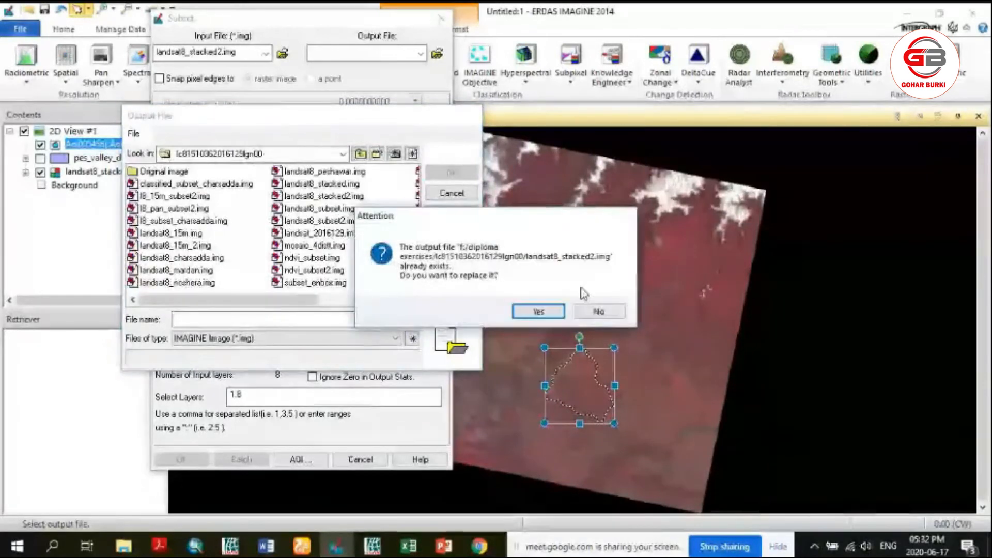
click(597, 311)
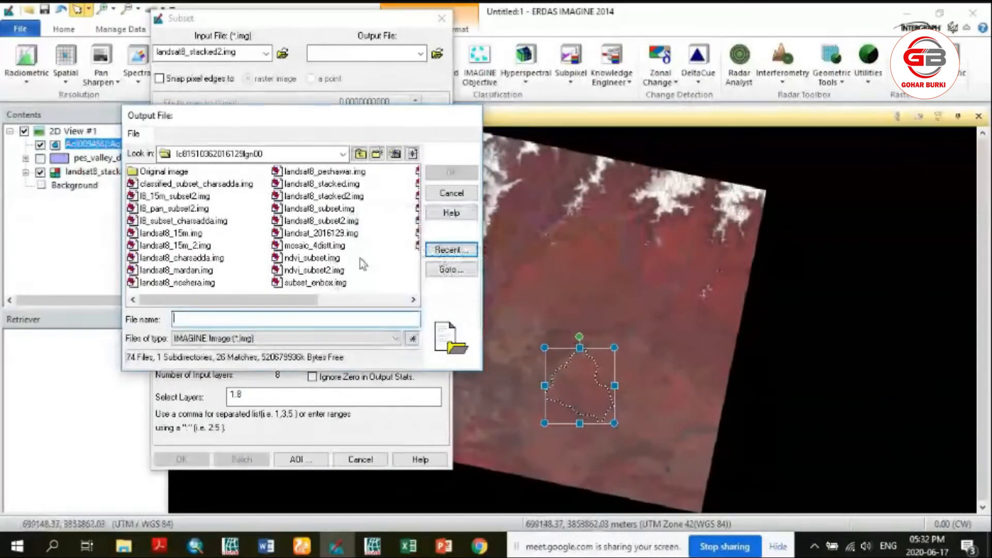
- Name the subset's output file subset_shpfile.img, using the existing subset_poly.img name as a base
drag(305, 299, 394, 300)
click(317, 184)
click(214, 319)
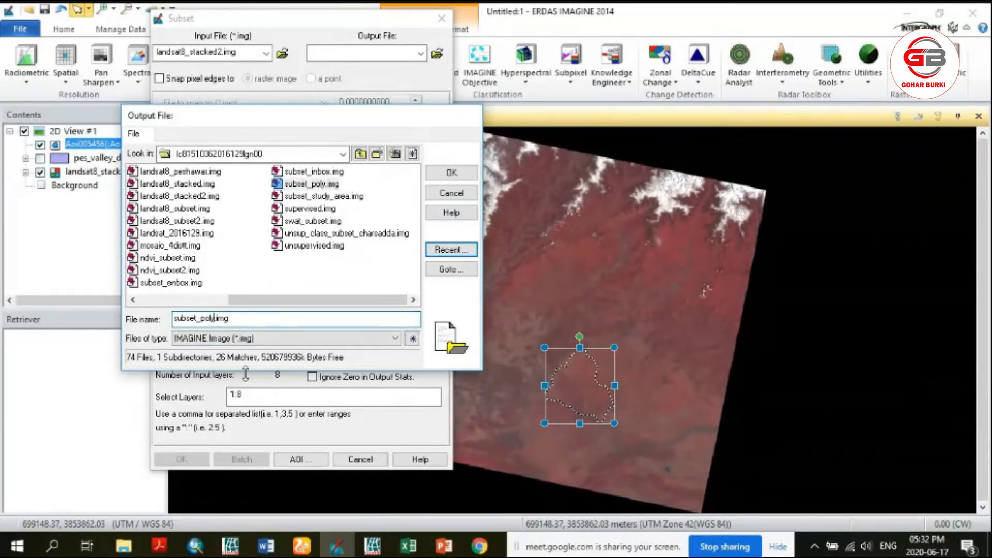
key(BackSpace)
key(BackSpace)
key(BackSpace)
key(BackSpace)
text(sh)
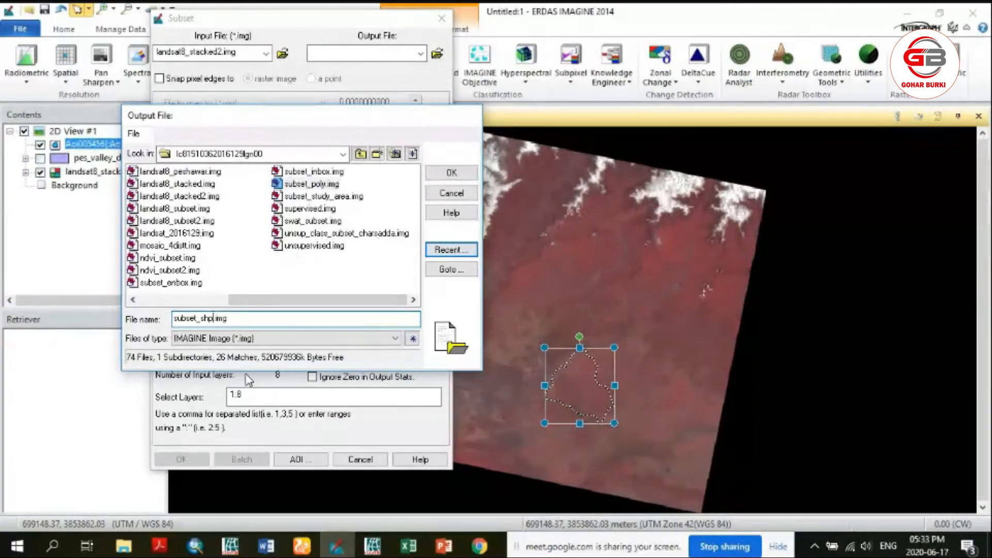
text(pfile)
text(s)
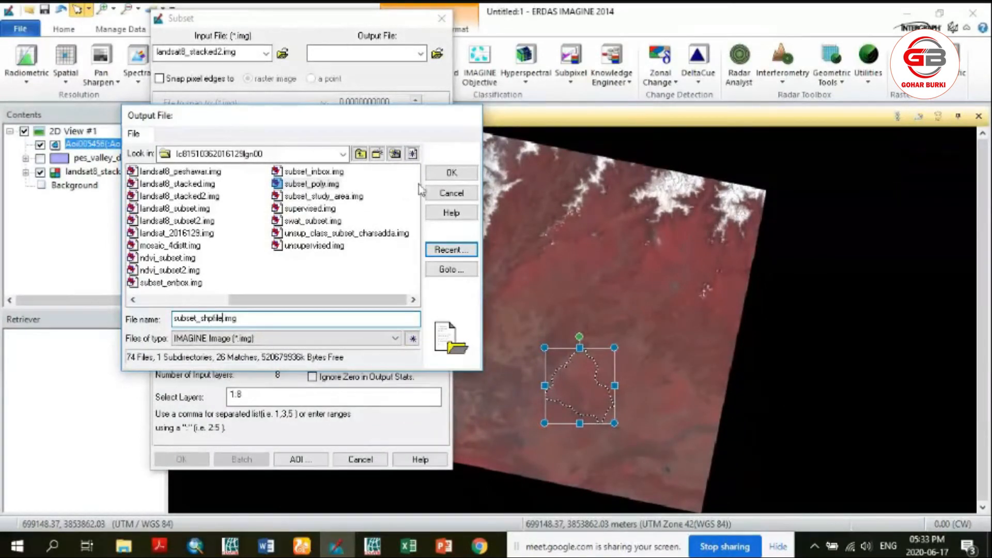
click(451, 175)
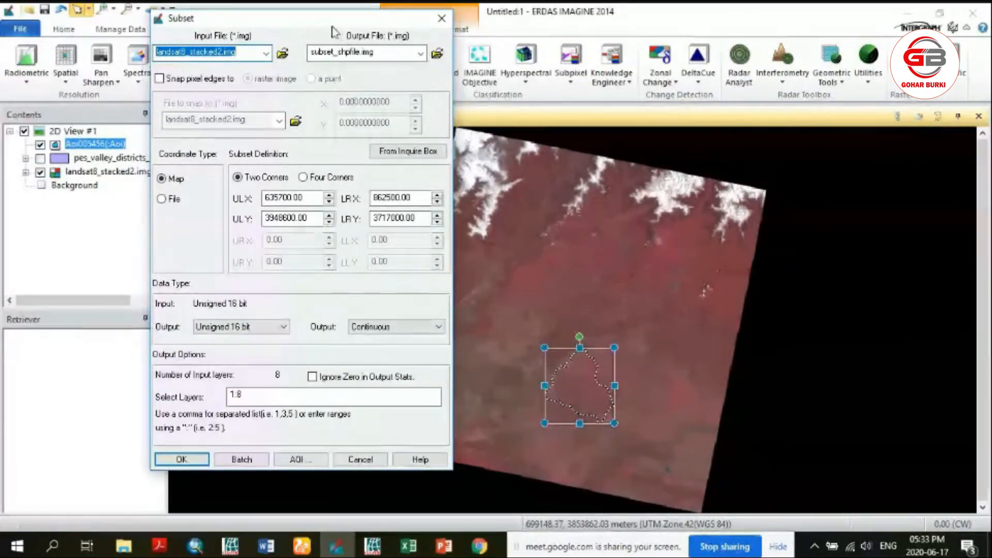
- Set the subset's AOI source to the AOI selected in the Viewer, after checking the AOI File option
drag(331, 27, 302, 23)
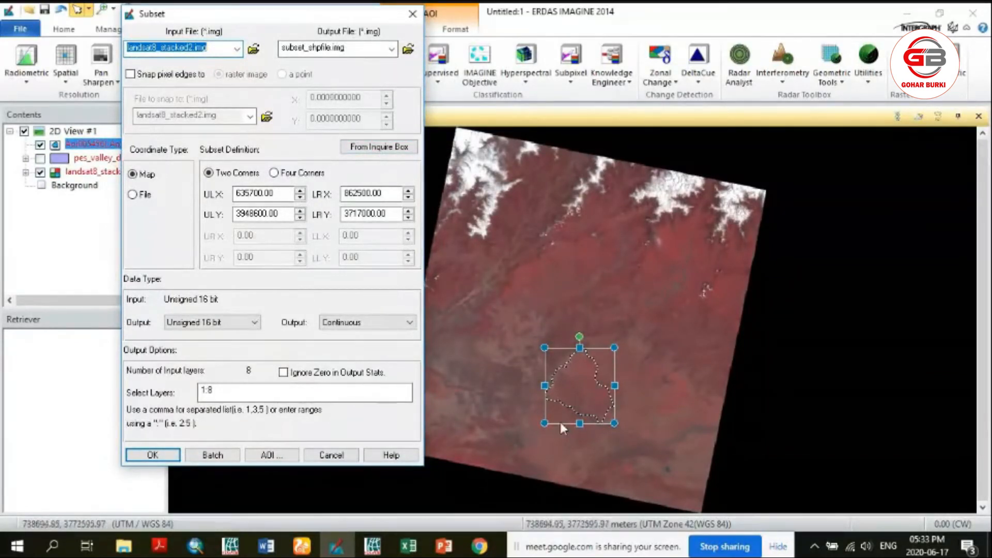
click(279, 457)
drag(507, 175, 819, 165)
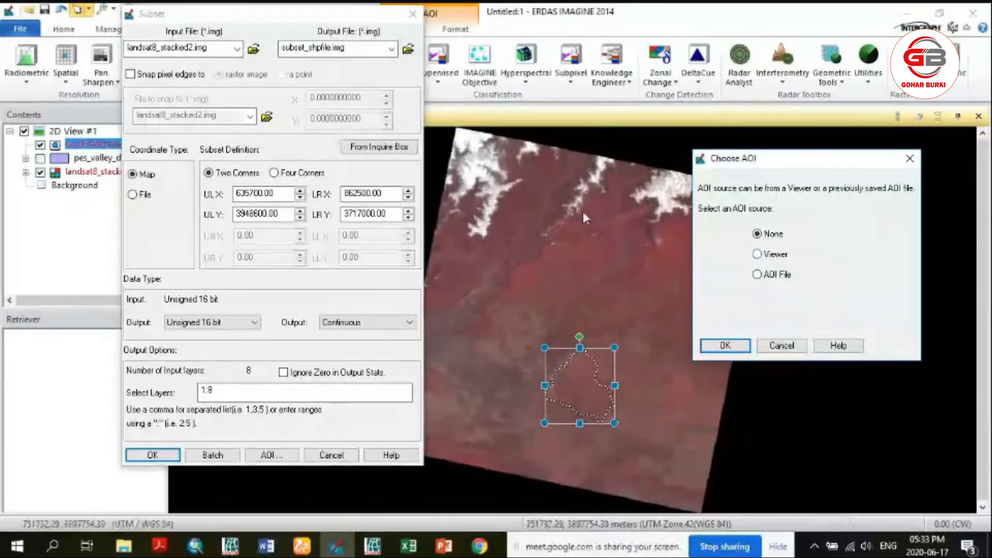
click(768, 255)
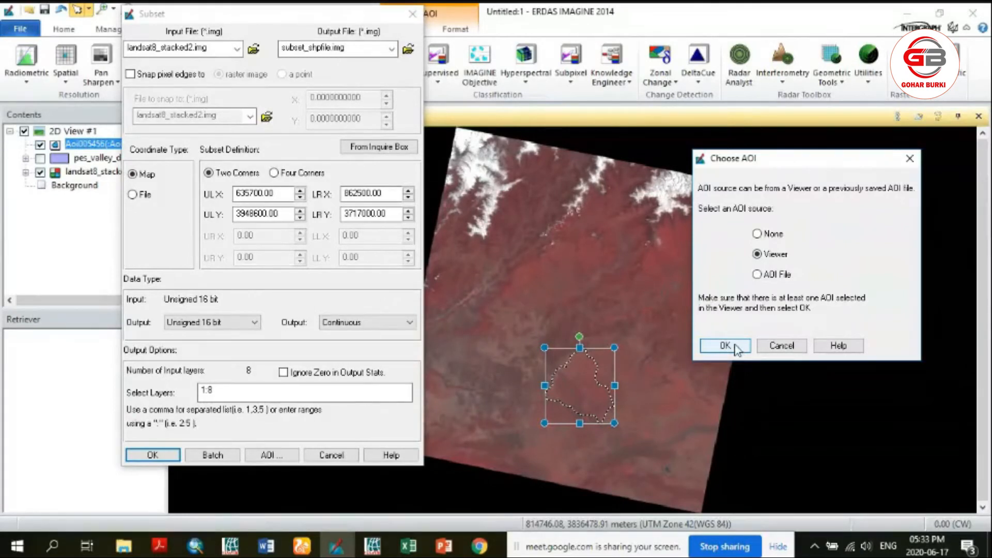
click(775, 279)
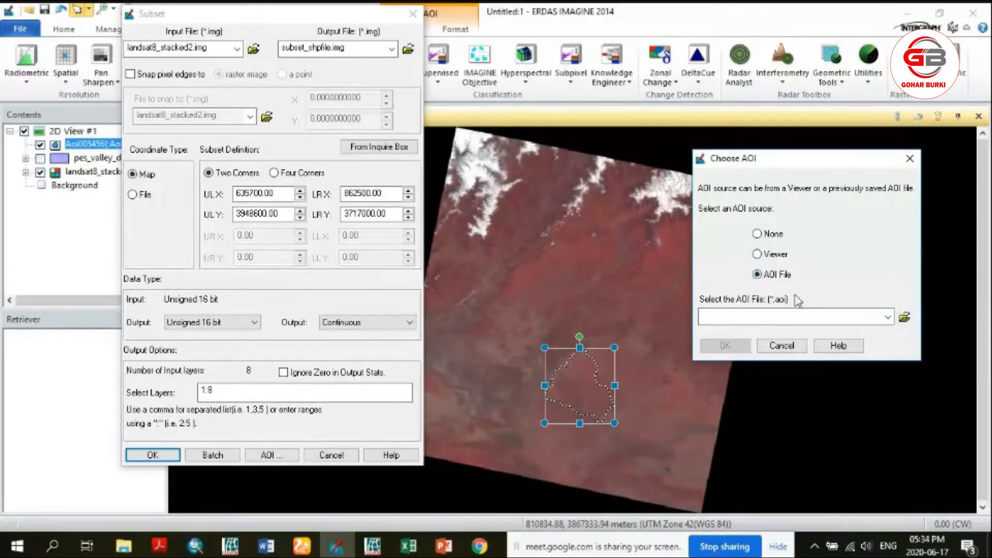
click(758, 255)
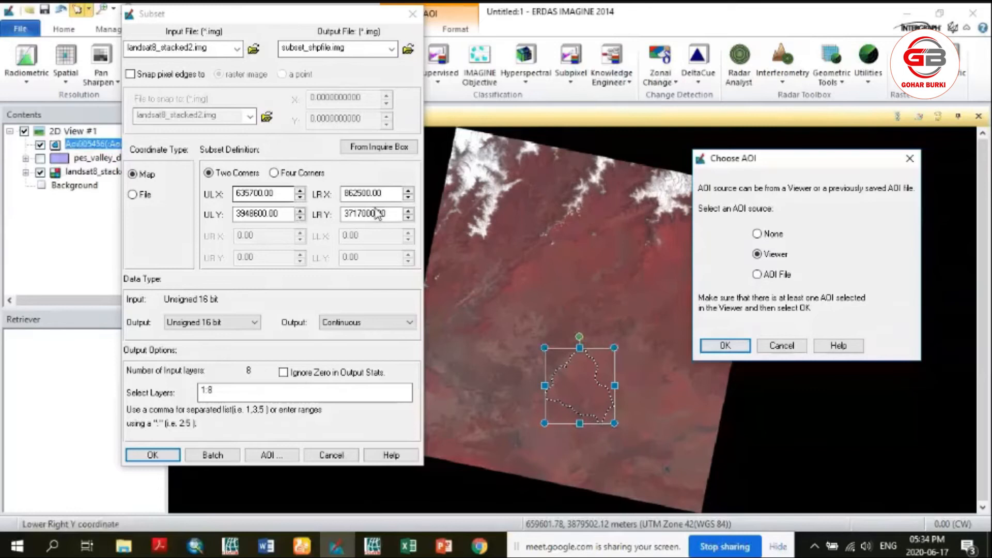
click(725, 345)
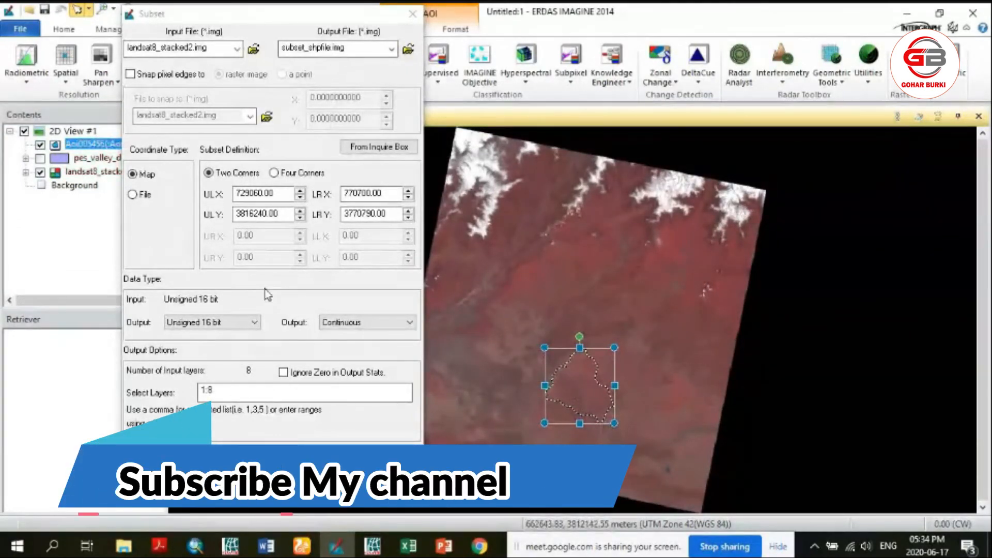
- Ignore zero values in the output statistics, run the subset, and dismiss the process list
click(293, 376)
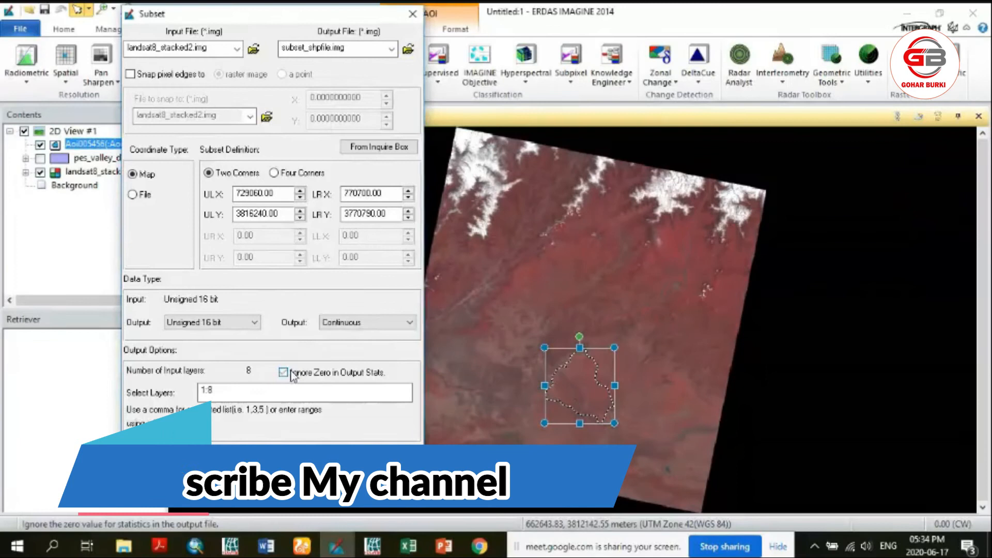
click(154, 455)
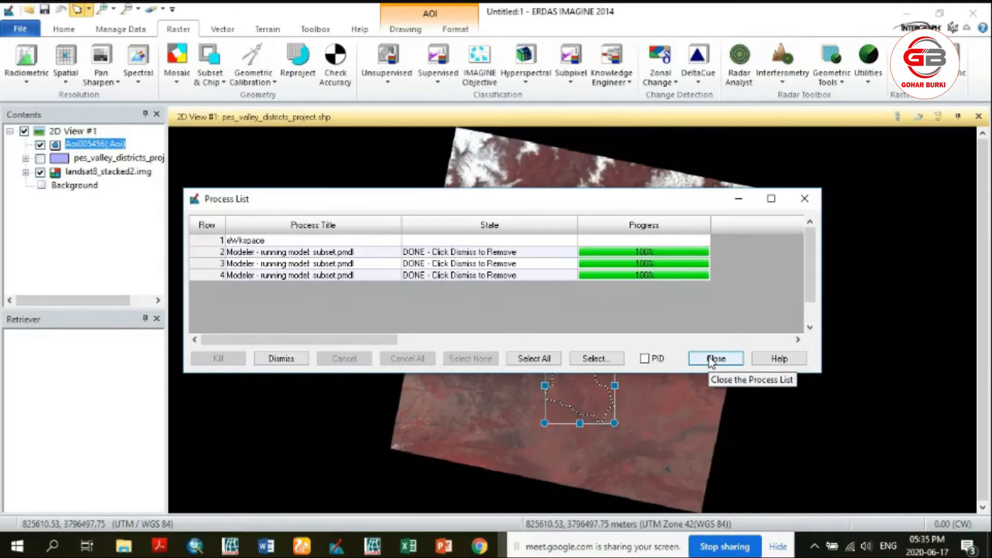
click(711, 358)
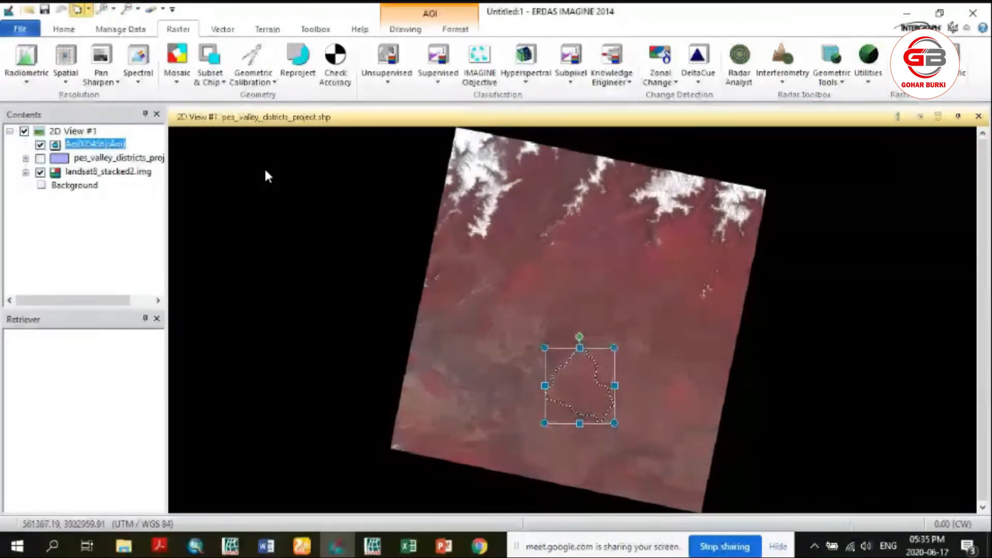
- Add the recent subset_shpfile.img to the 2D view
click(29, 12)
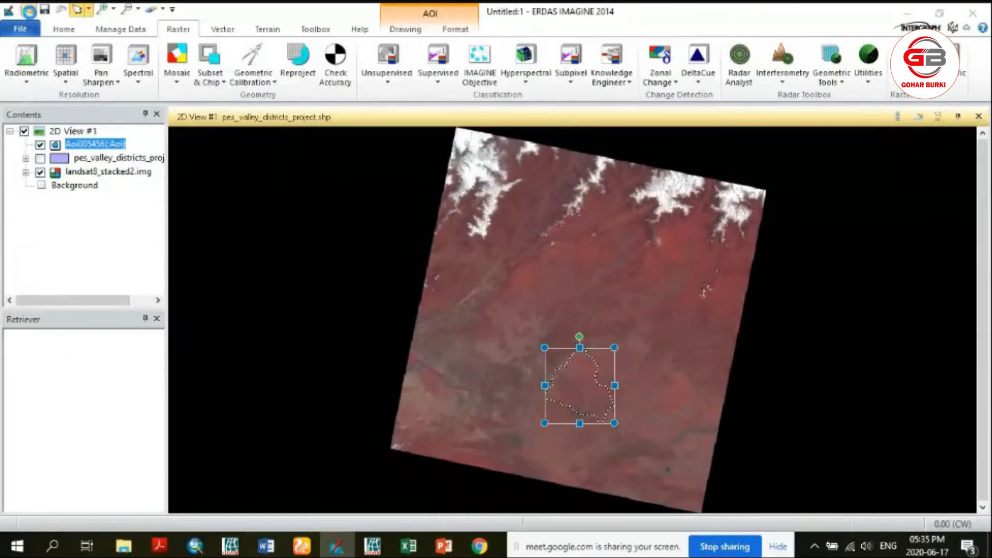
click(643, 279)
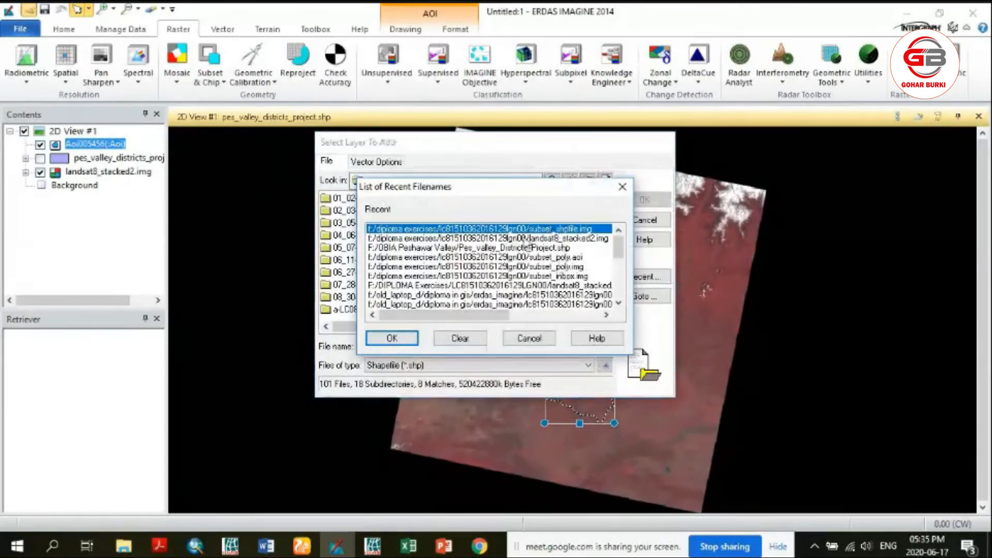
click(392, 338)
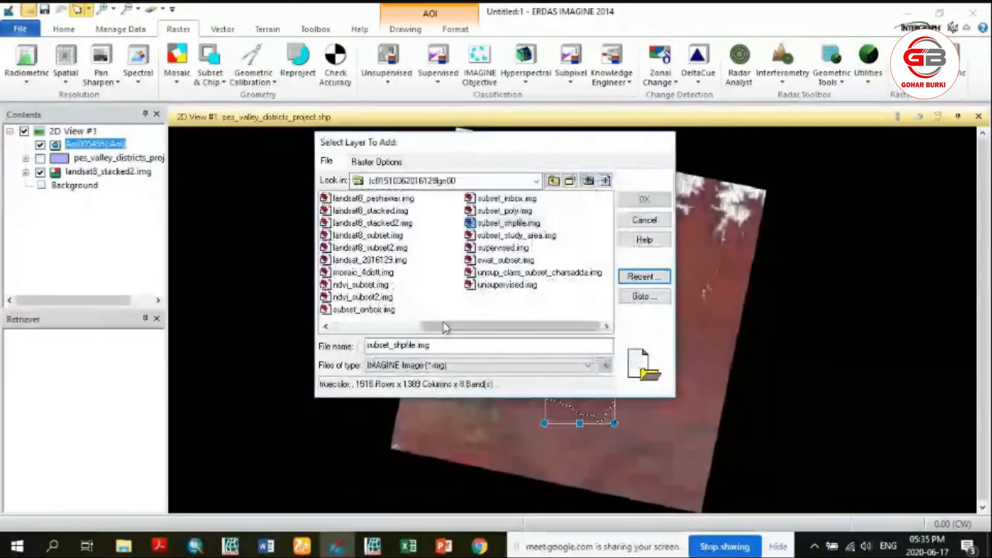
click(496, 223)
click(648, 200)
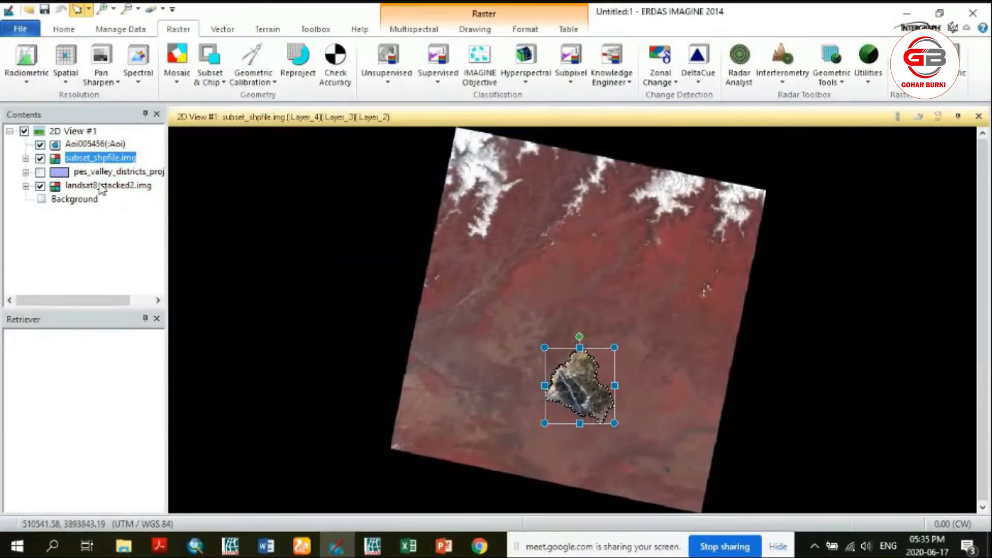
- Hide the AOI and landsat8_stacked2.img layers and zoom in on the district subset
click(696, 386)
click(672, 380)
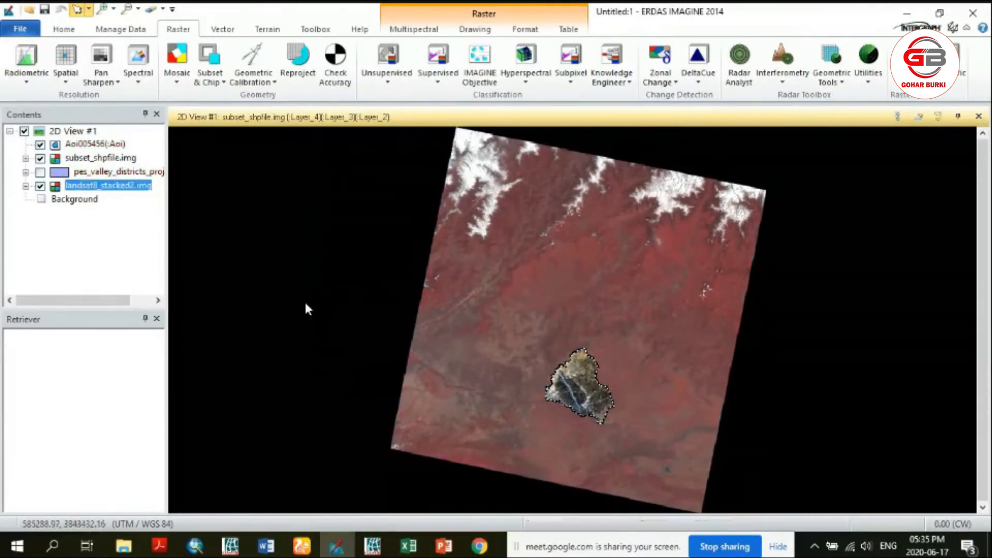
click(40, 144)
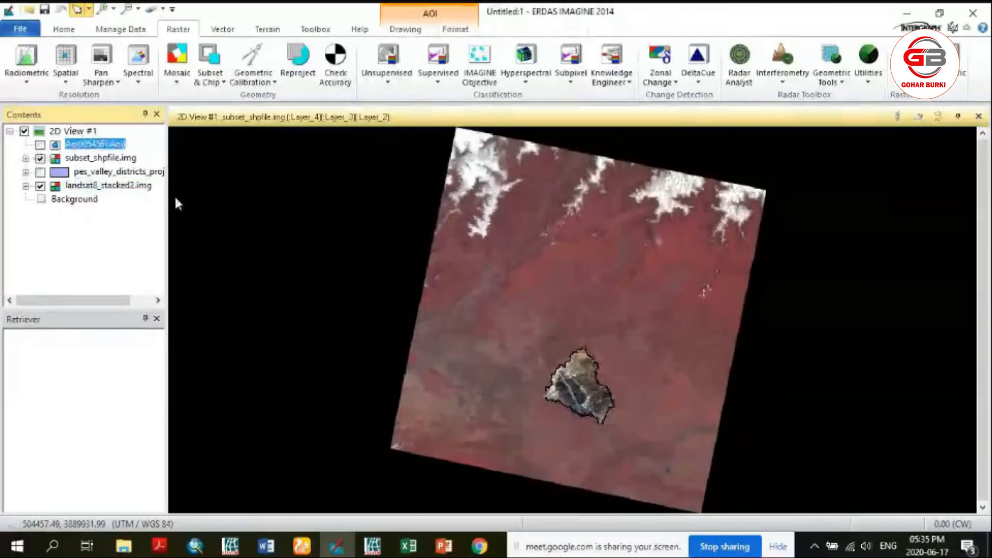
click(39, 186)
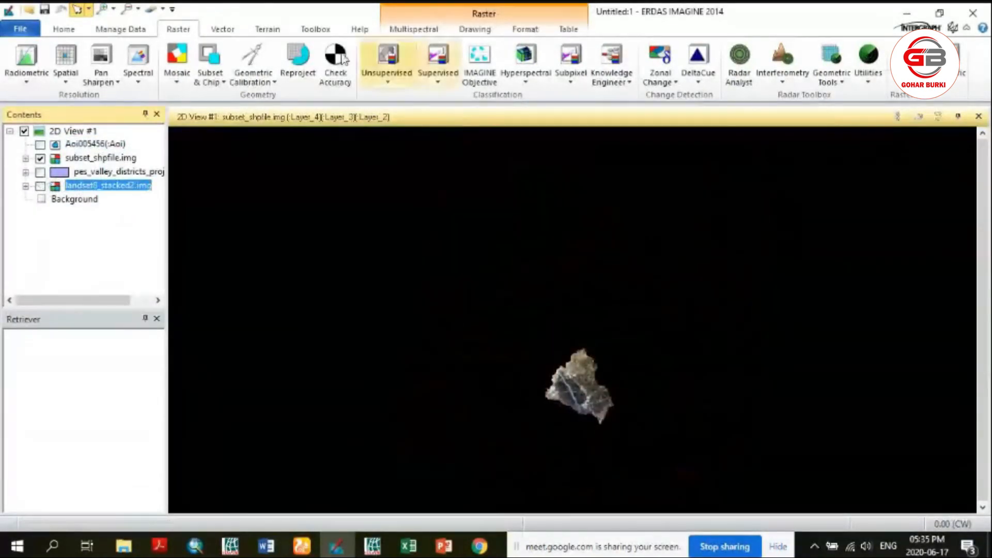
click(104, 10)
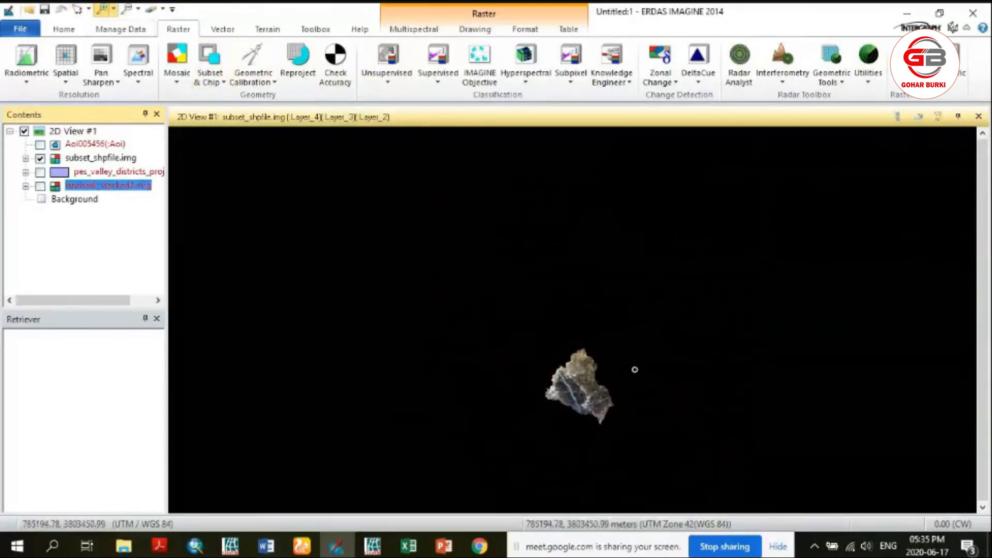
drag(542, 346, 601, 408)
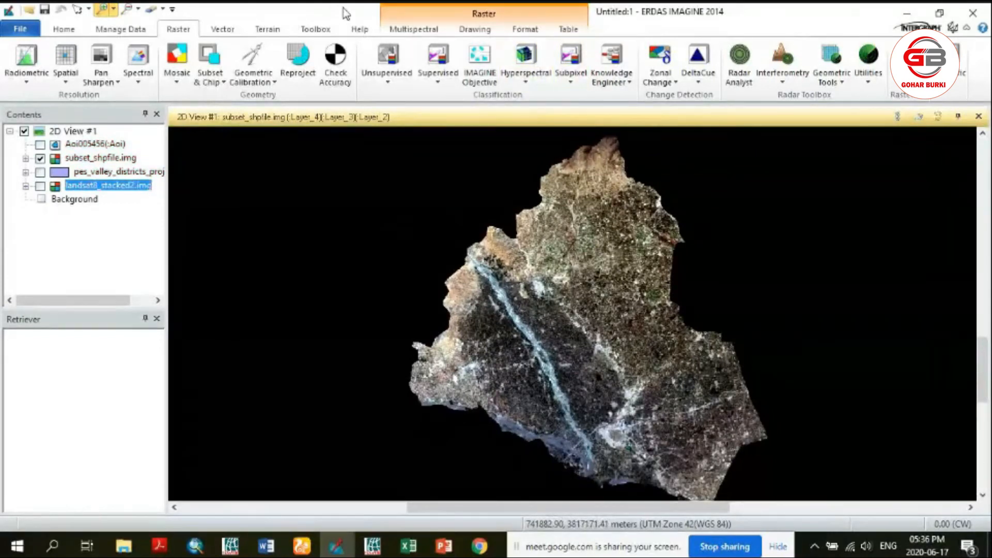
- Assign Layer_5 to red and Layer_4 to green for the selected landsat8_stacked2.img layer and inspect the view up close
click(427, 32)
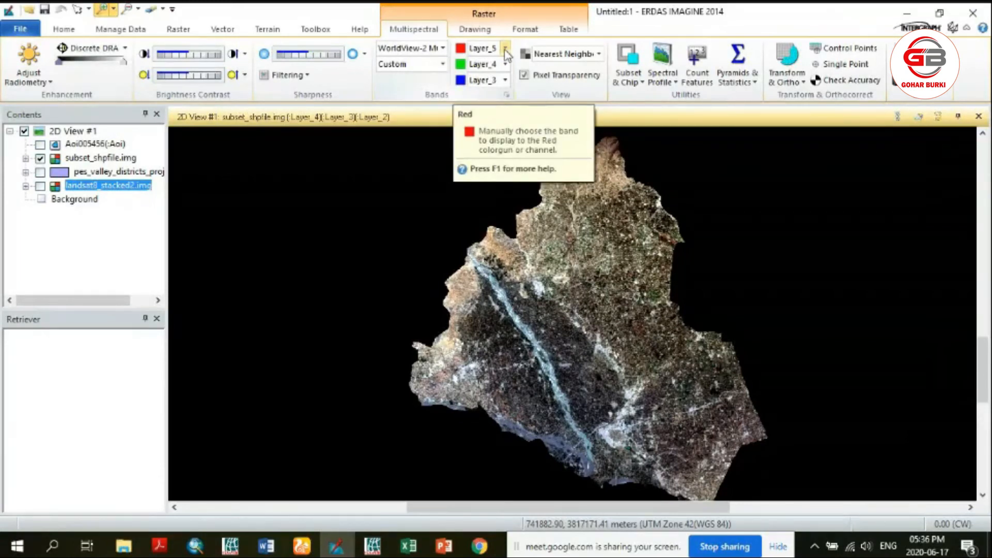
click(506, 50)
click(490, 116)
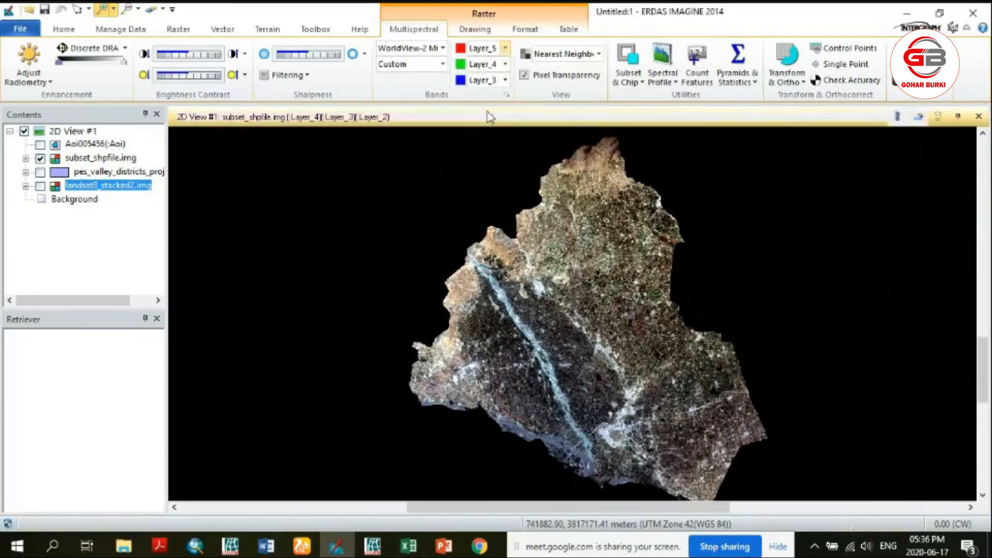
click(505, 64)
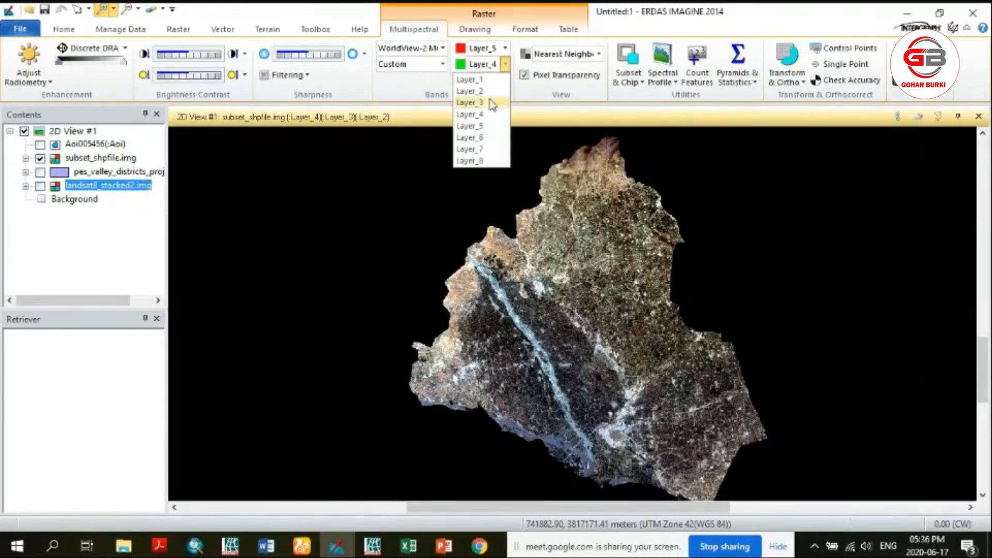
click(489, 115)
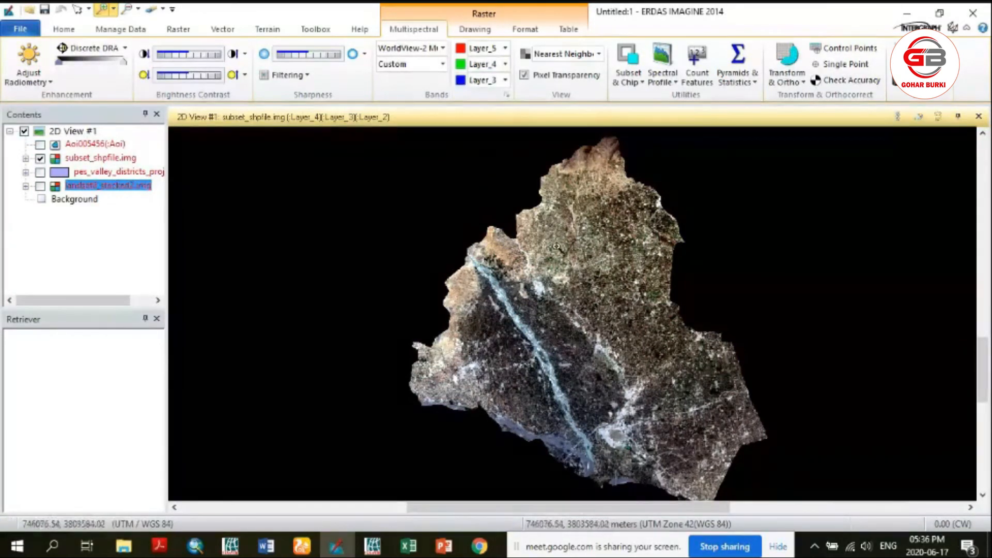
scroll(623, 289, up, 3)
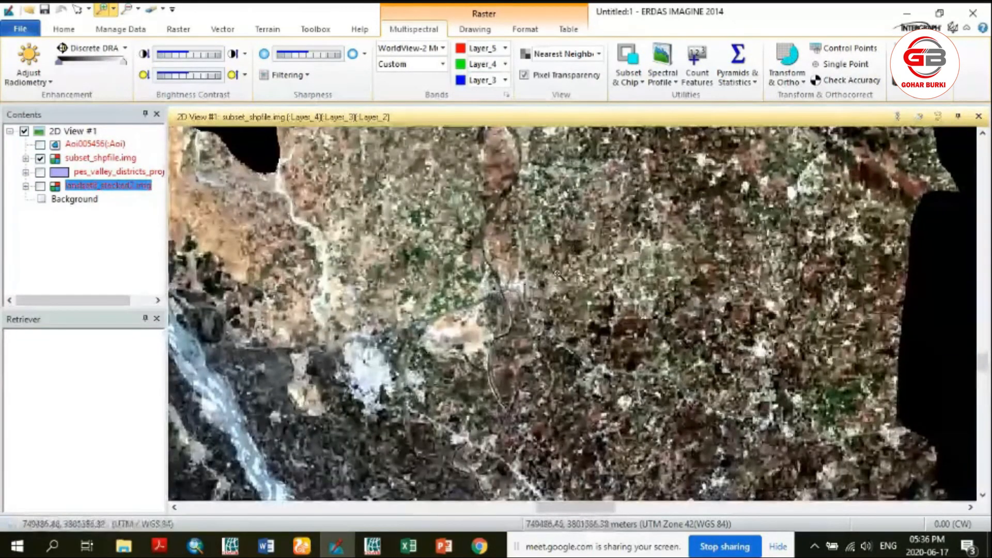
- Set landsat8_stacked2.img's red band to Layer_4 and its green band to Layer_5, trying Layer_6 for green first
click(505, 48)
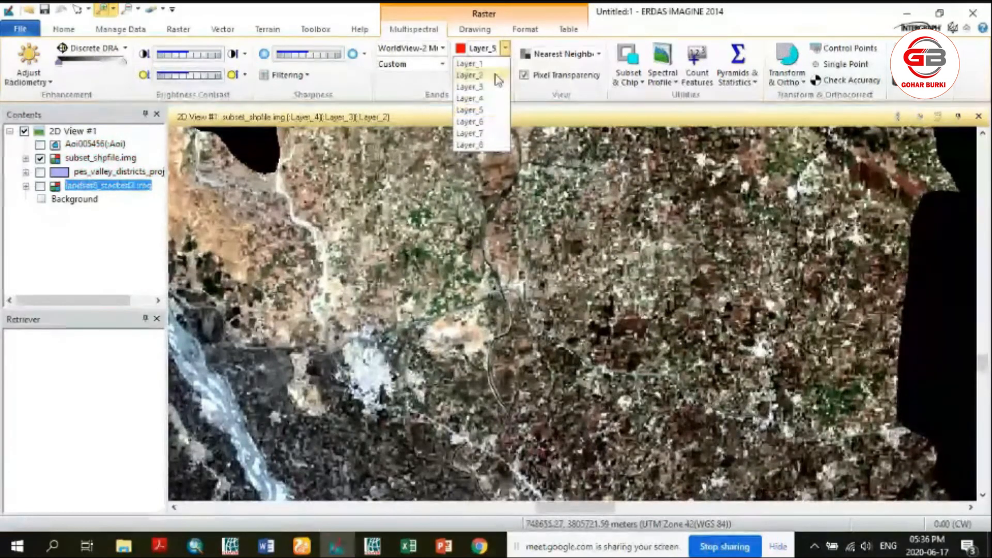
click(478, 102)
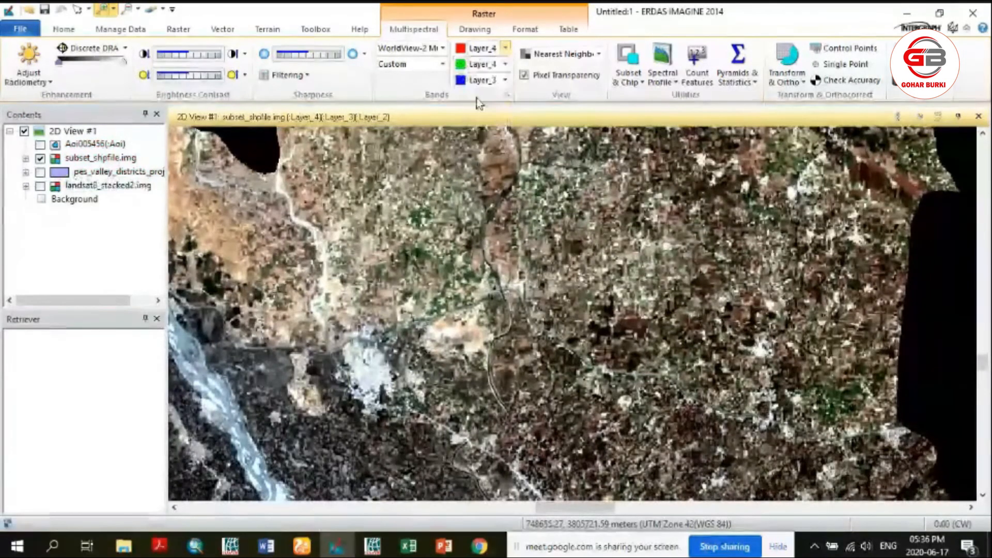
click(506, 64)
click(469, 137)
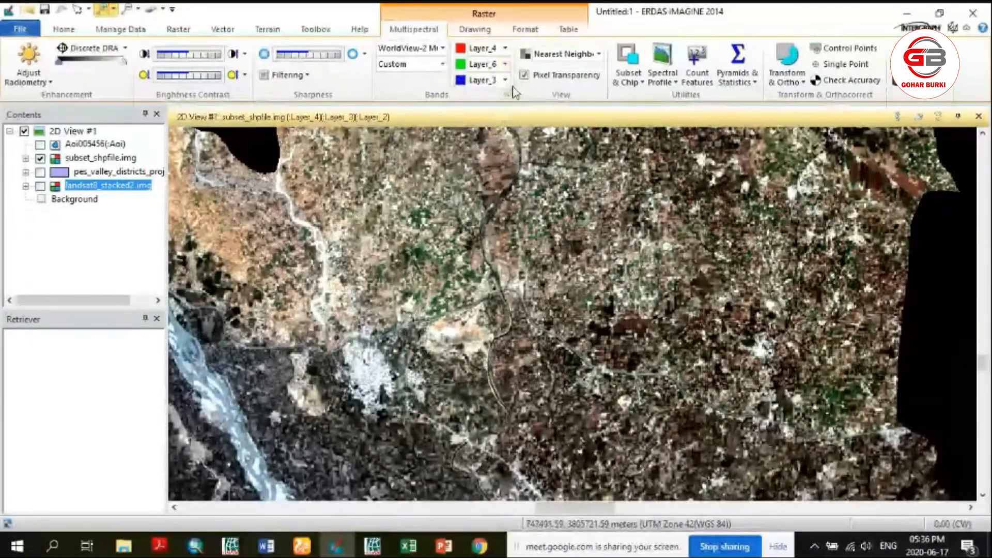
click(505, 64)
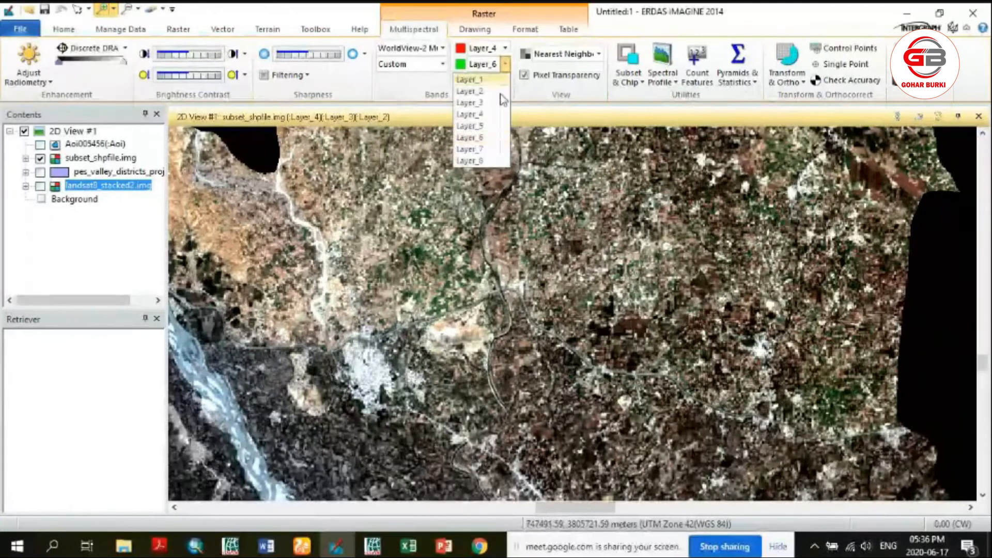
click(480, 126)
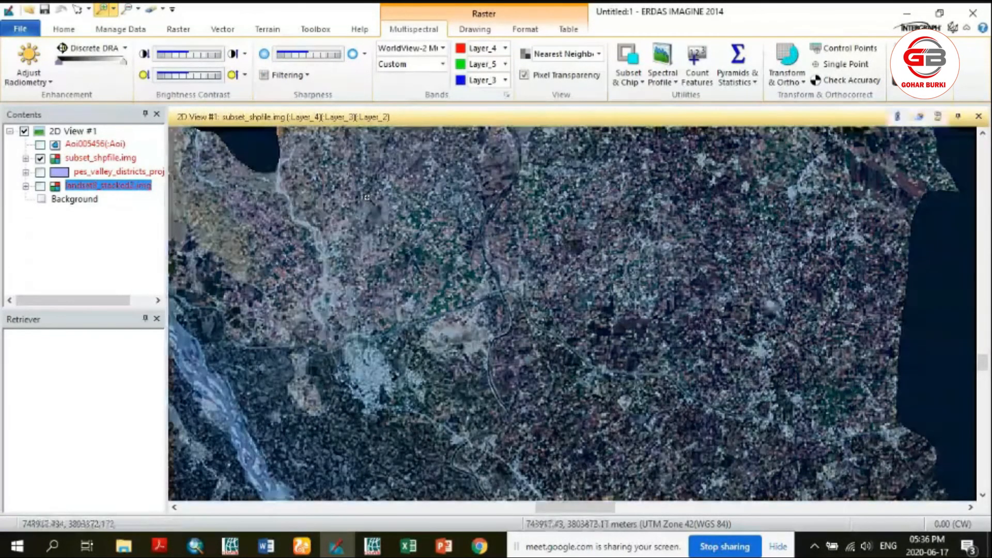
drag(303, 192, 655, 357)
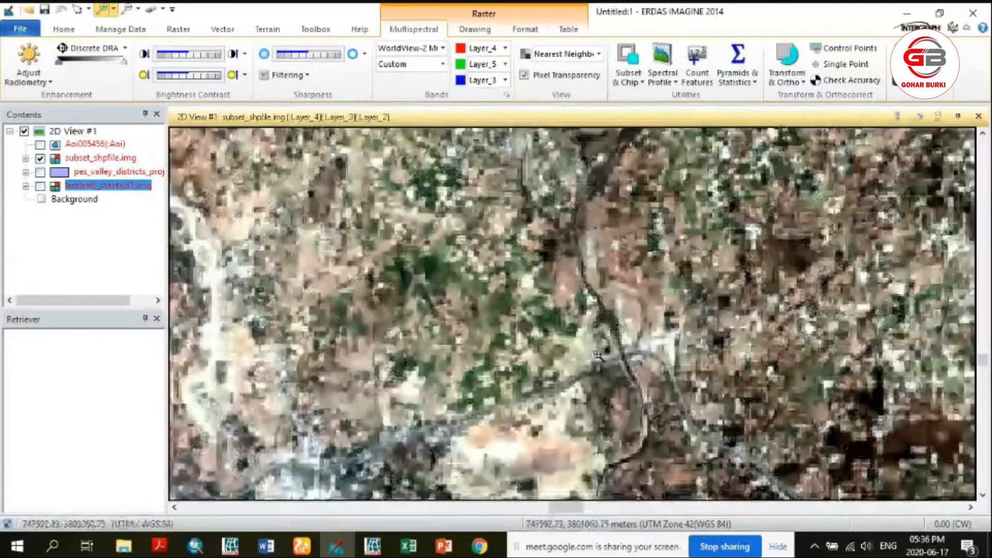
- Make subset_shpfile.img the active layer and bring the whole district subset into view
click(108, 162)
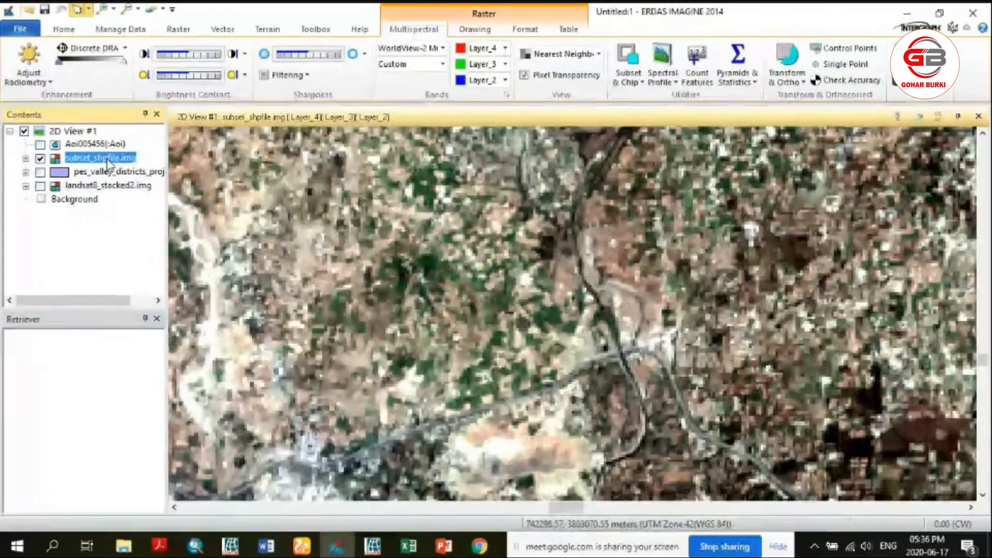
right_click(108, 162)
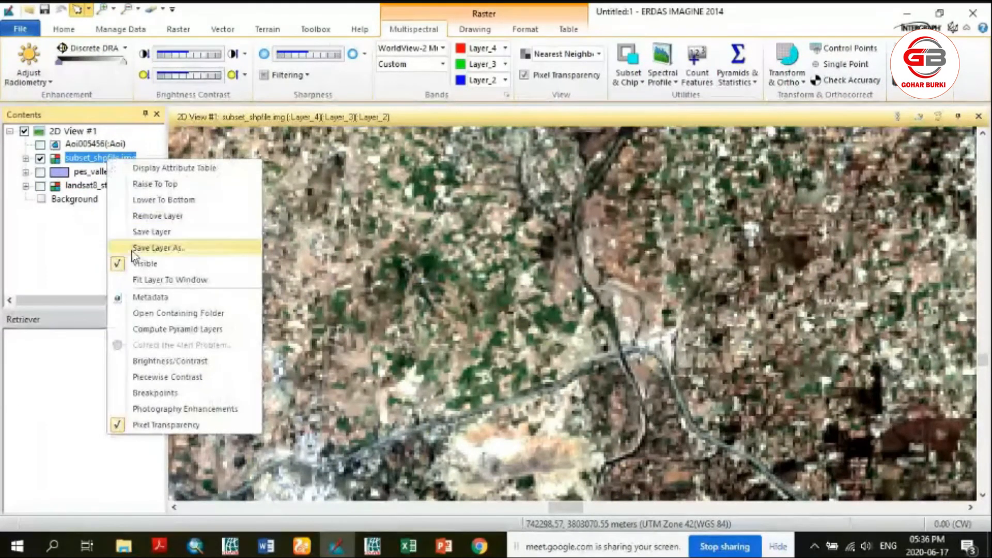
click(467, 185)
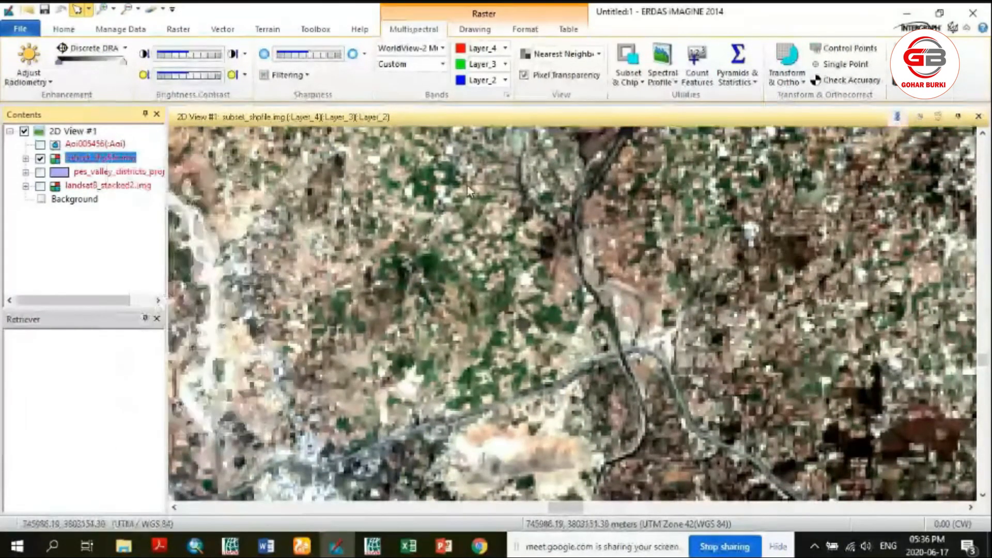
click(126, 8)
click(522, 289)
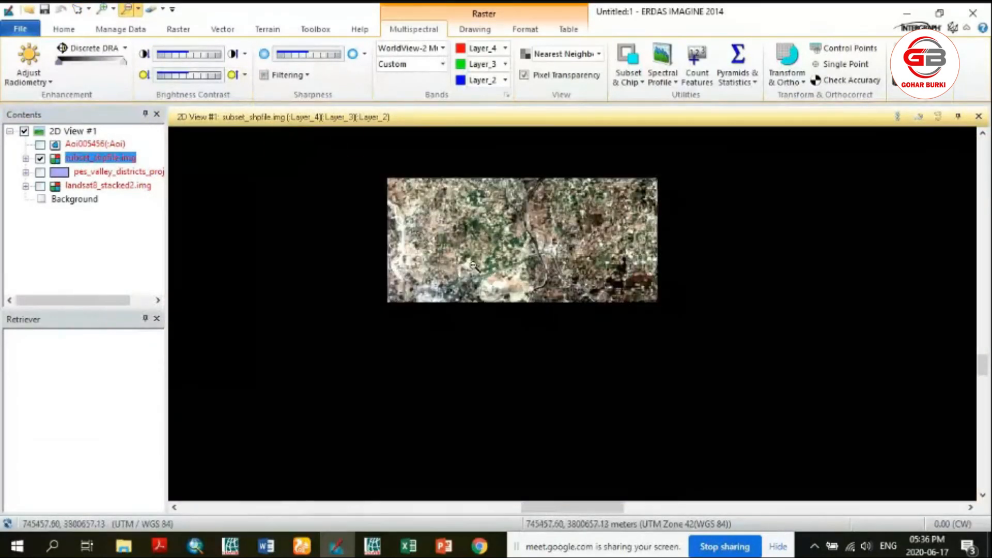
scroll(522, 289, up, 3)
click(440, 226)
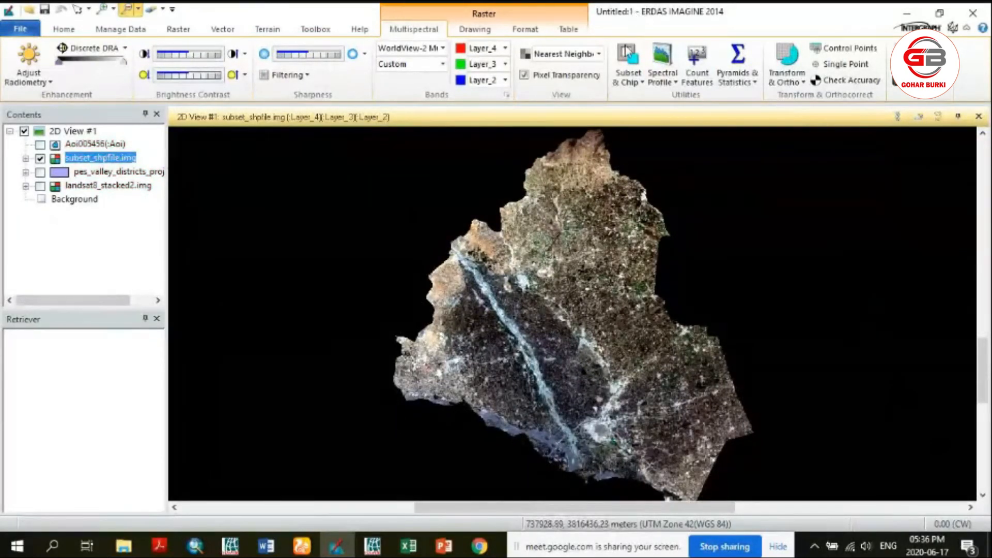
- Assign Layer_5 to red, Layer_4 to green and Layer_3 to blue for subset_shpfile.img
click(505, 48)
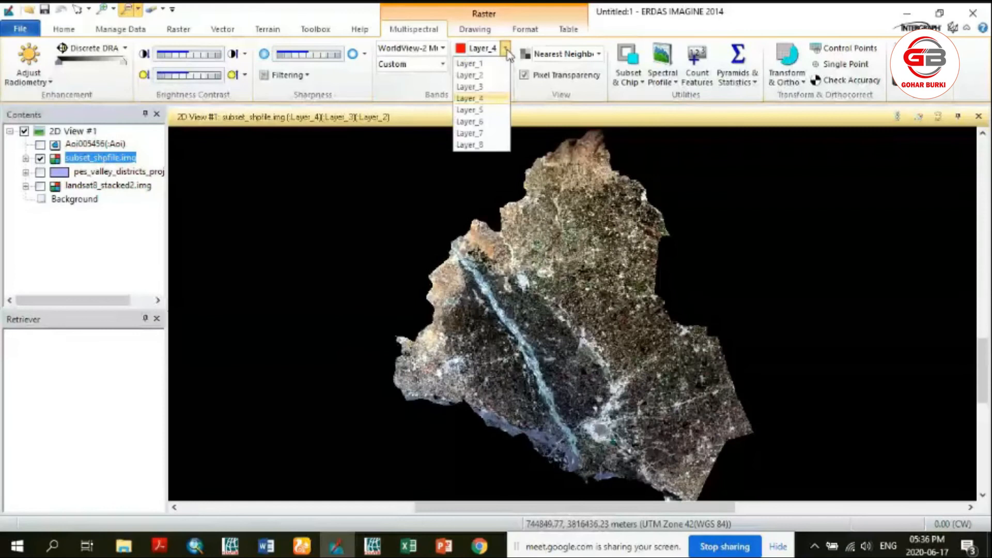
click(483, 112)
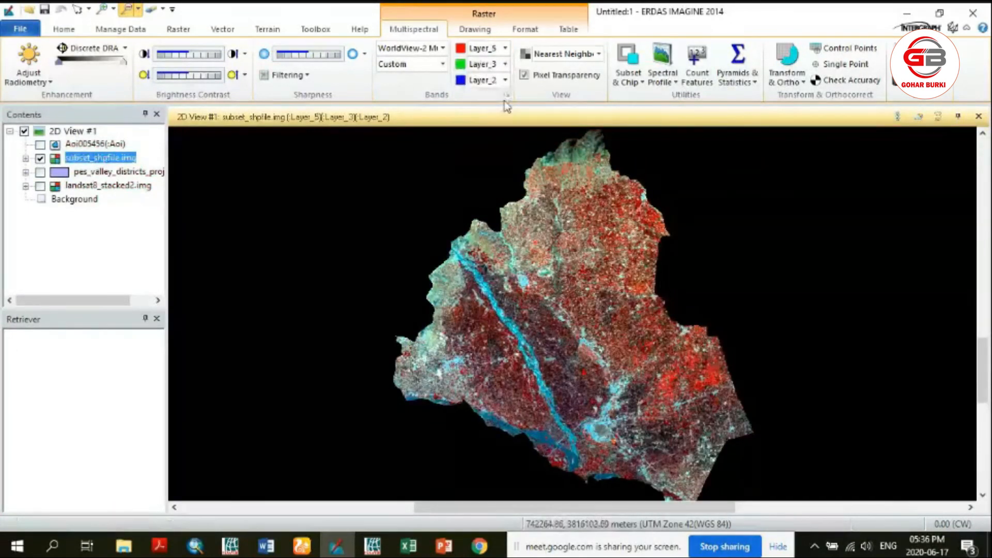
click(505, 65)
click(480, 114)
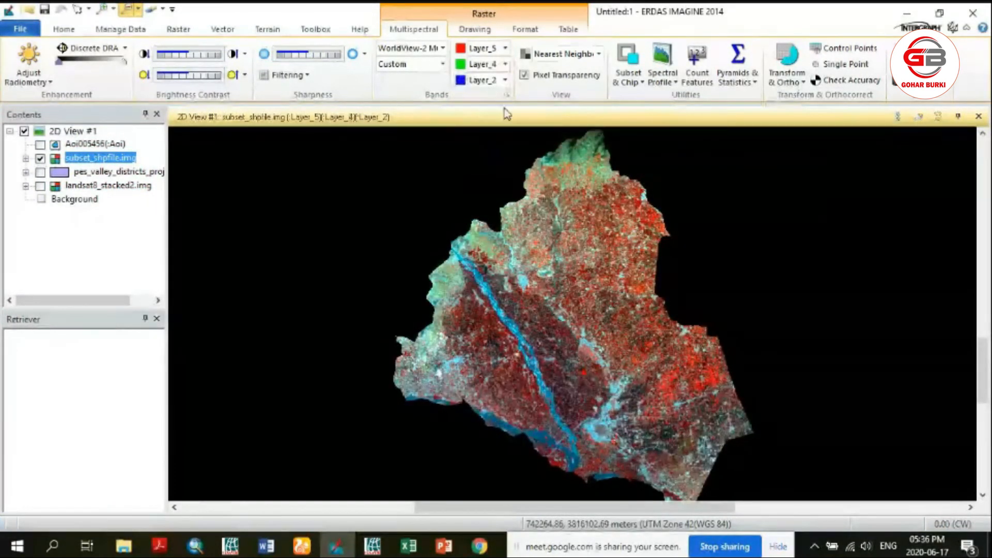
click(506, 81)
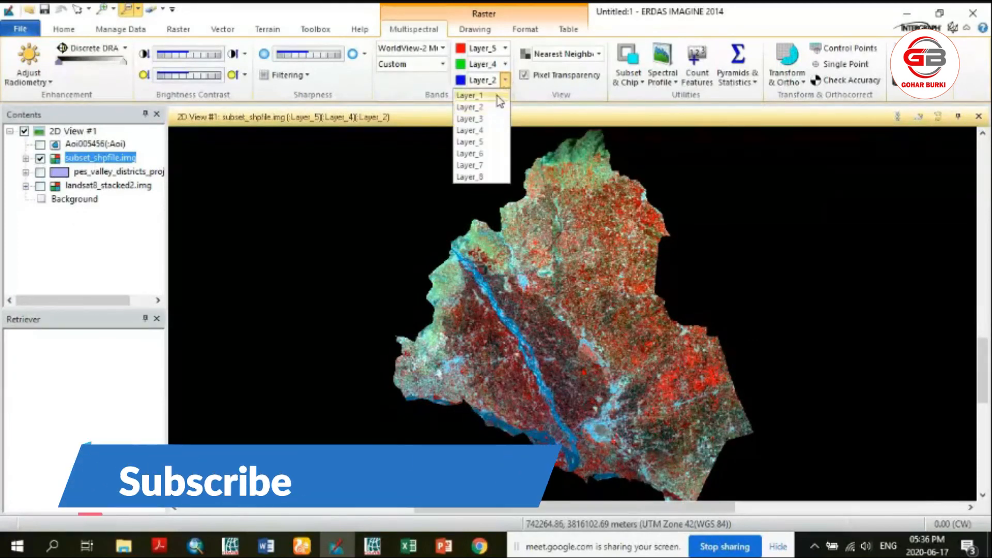
click(470, 118)
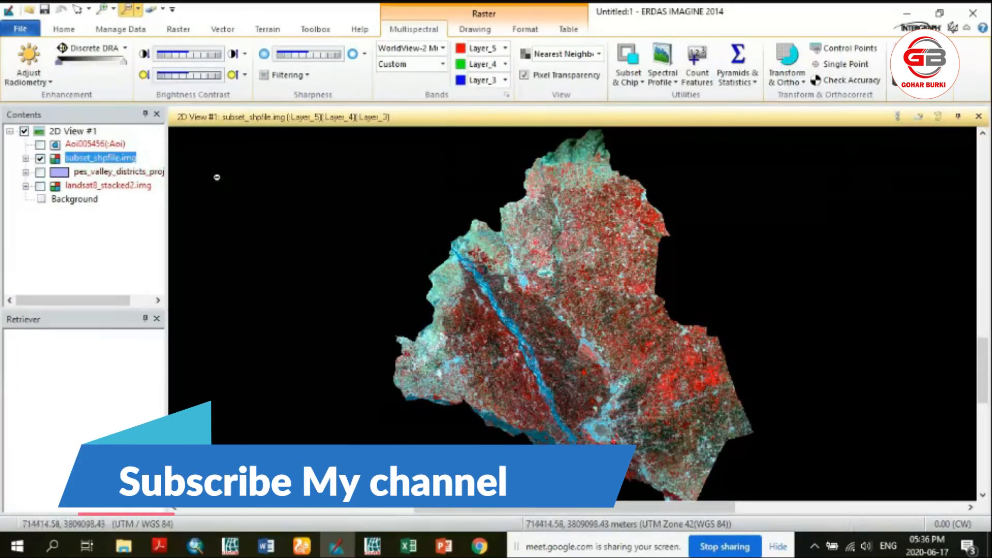
- With subset_shpfile.img as the active layer, review the Inquire options, especially the Inquire Box for subsetting
click(88, 186)
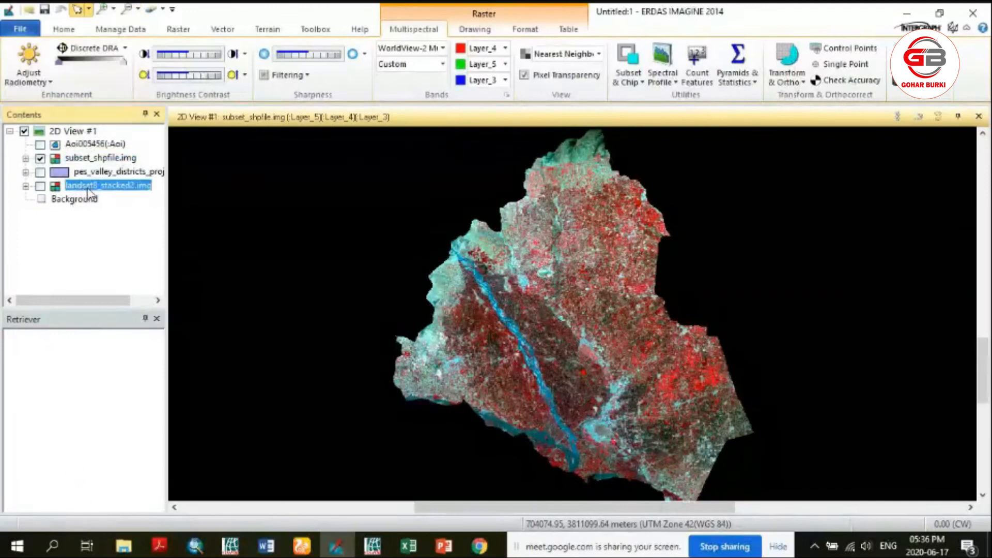
click(83, 158)
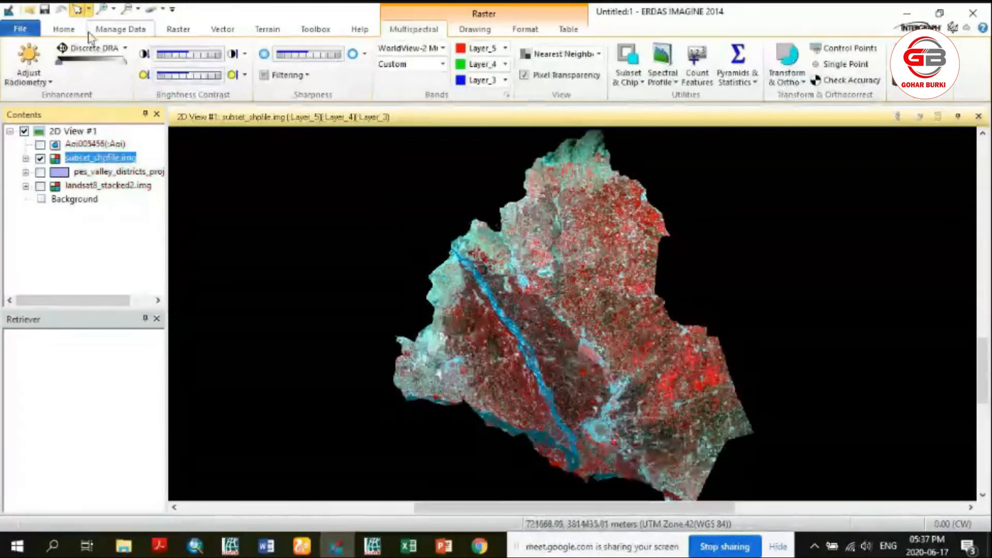
click(70, 32)
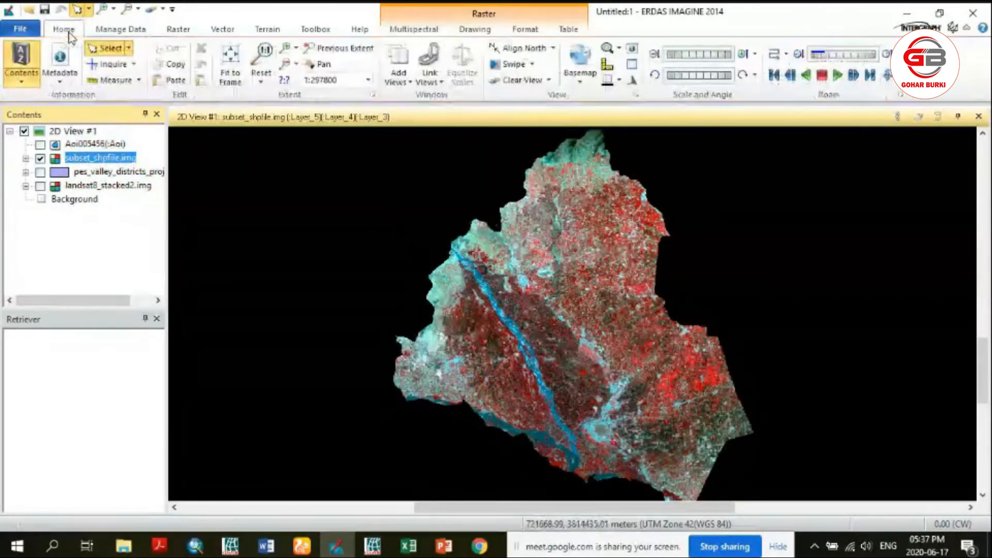
click(135, 64)
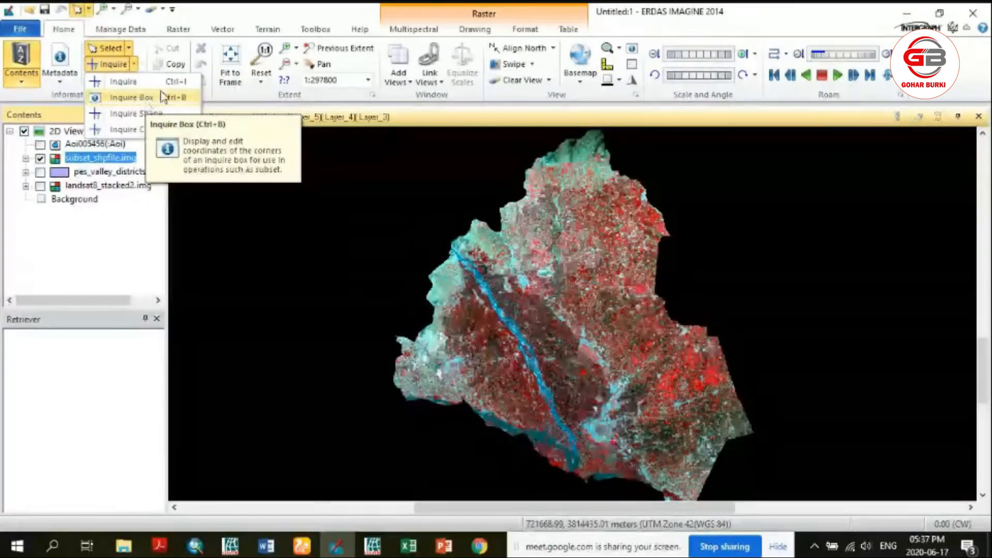
click(274, 13)
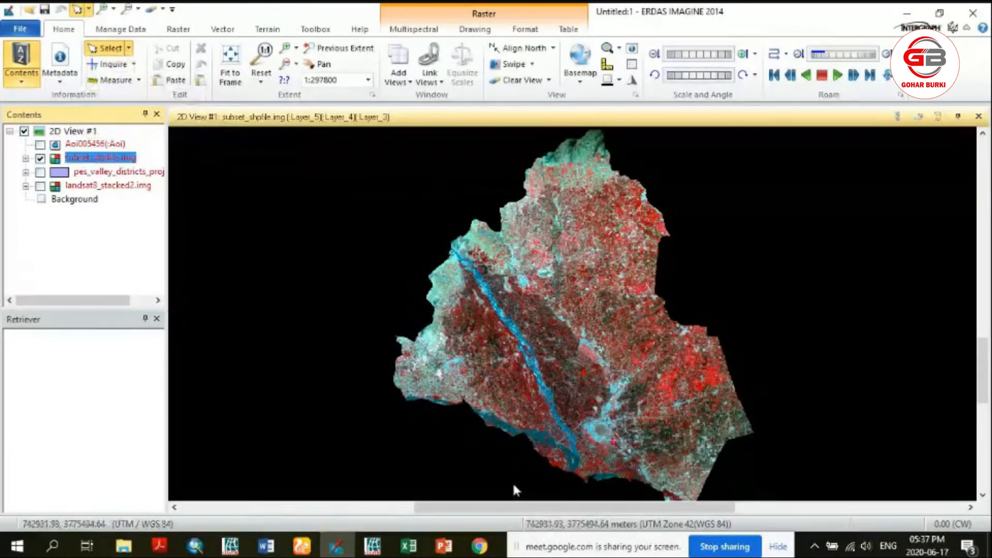
- Show the drawing tools used for AOI geometry and select the pes_valley_districts vector layer
mouse_move(481, 547)
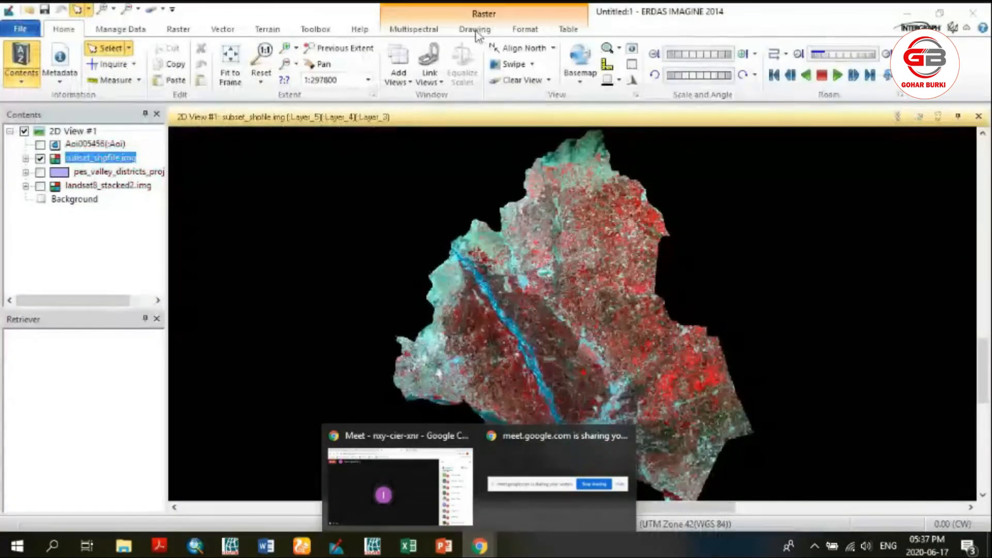
click(476, 31)
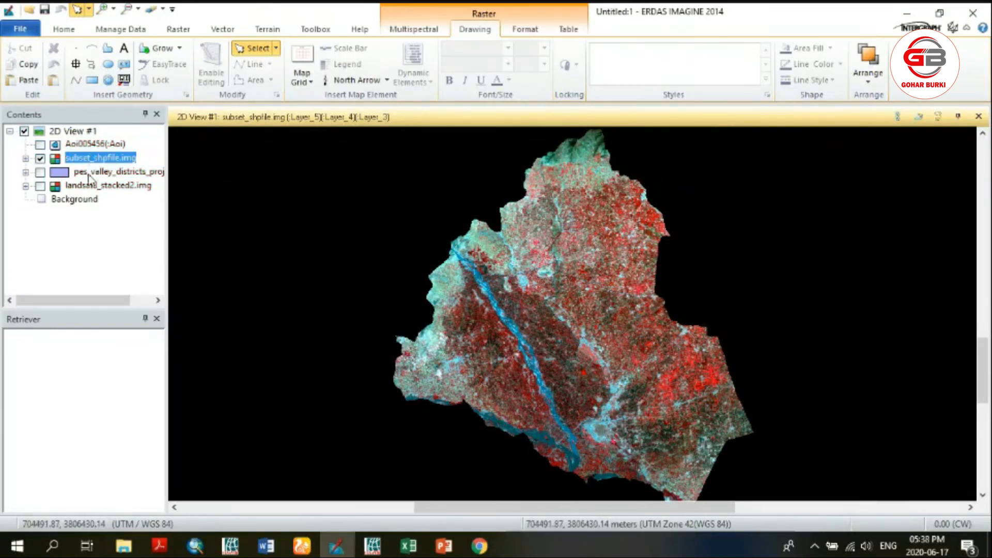
click(128, 175)
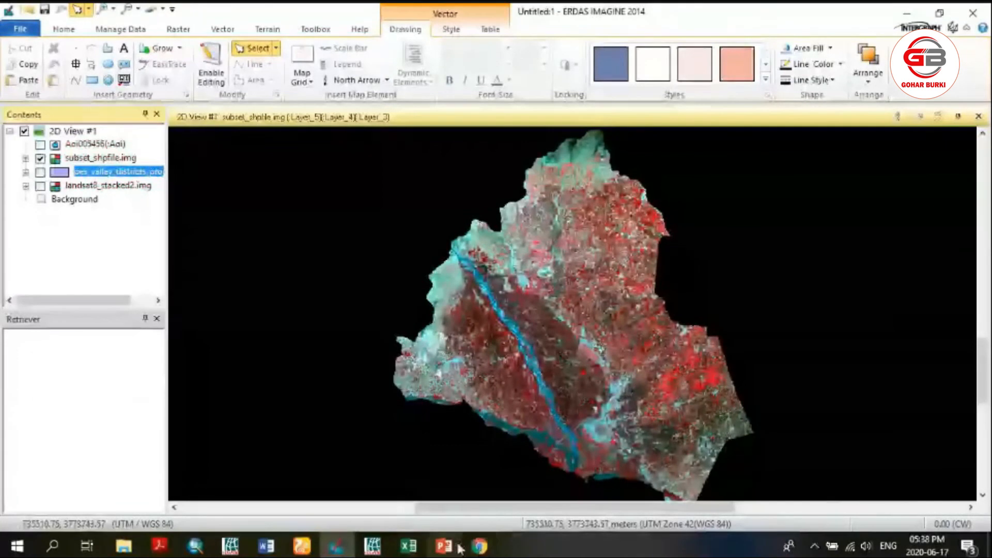
- Switch to the exercise list in Word and highlight item 15 on subsetting an image to the Area of Interest
click(266, 546)
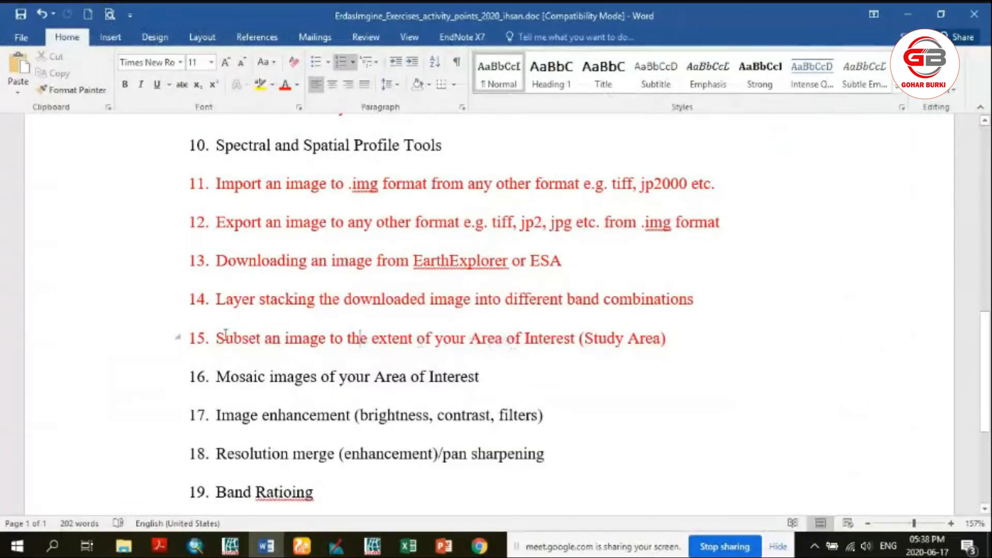
drag(216, 339, 670, 339)
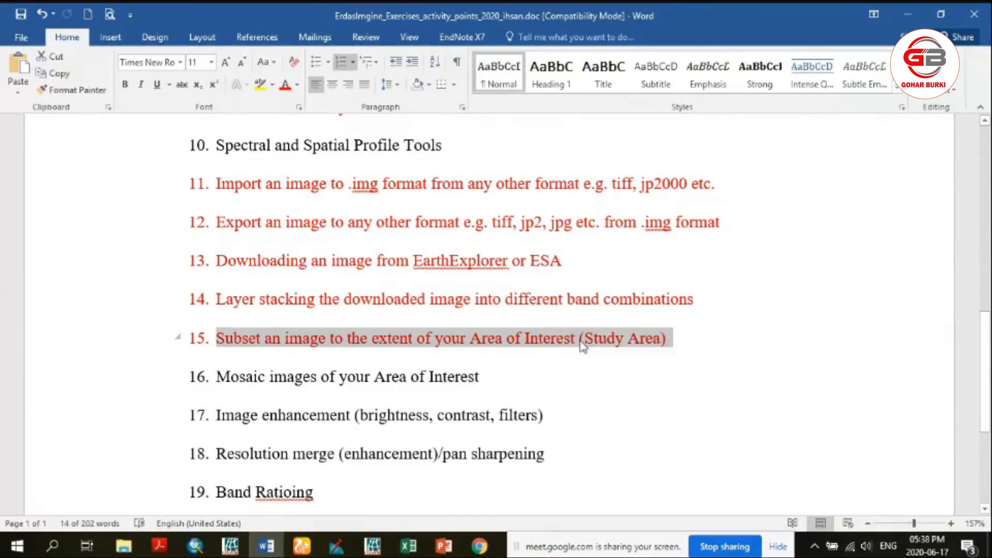